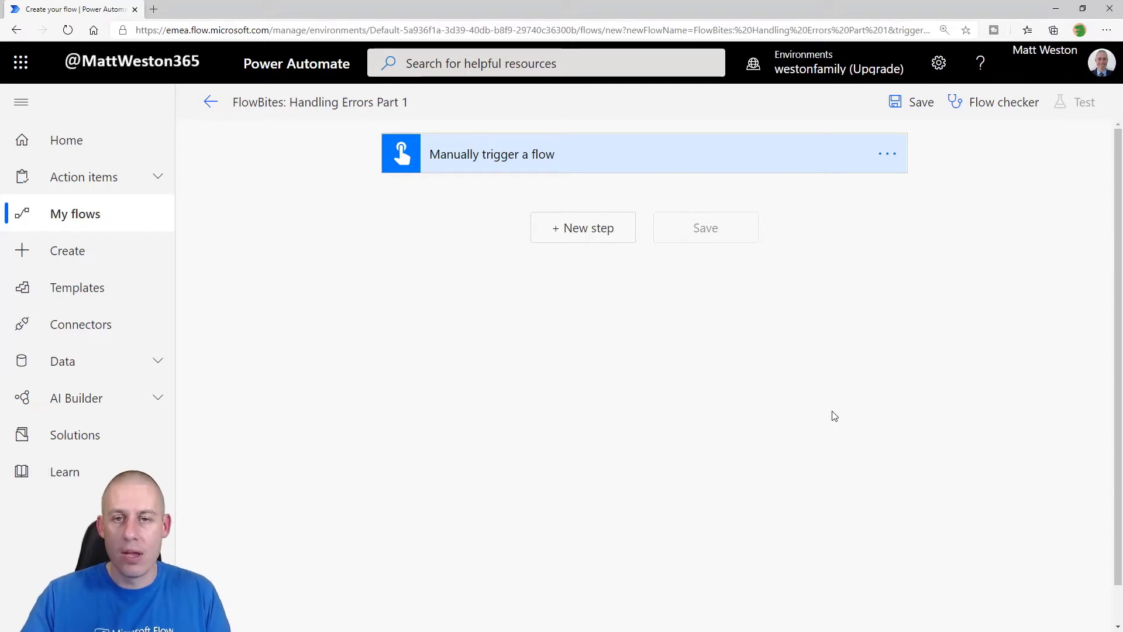
Step: Add a Compose action with the failing expression int('ABC') after the trigger and save the flow
left_click(565, 234)
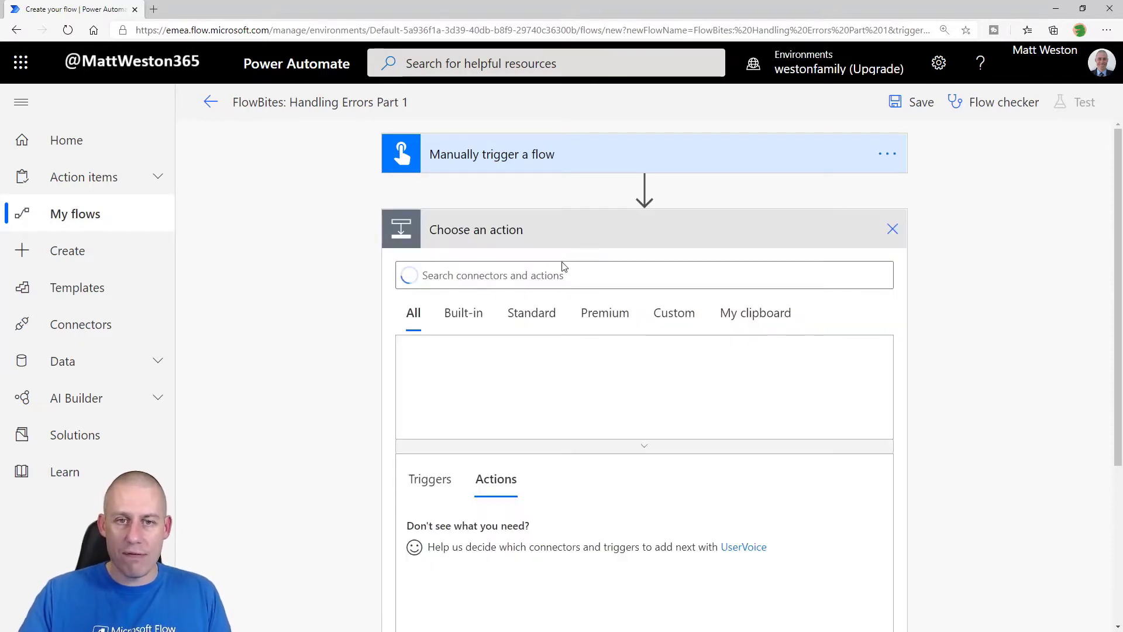
type("compose")
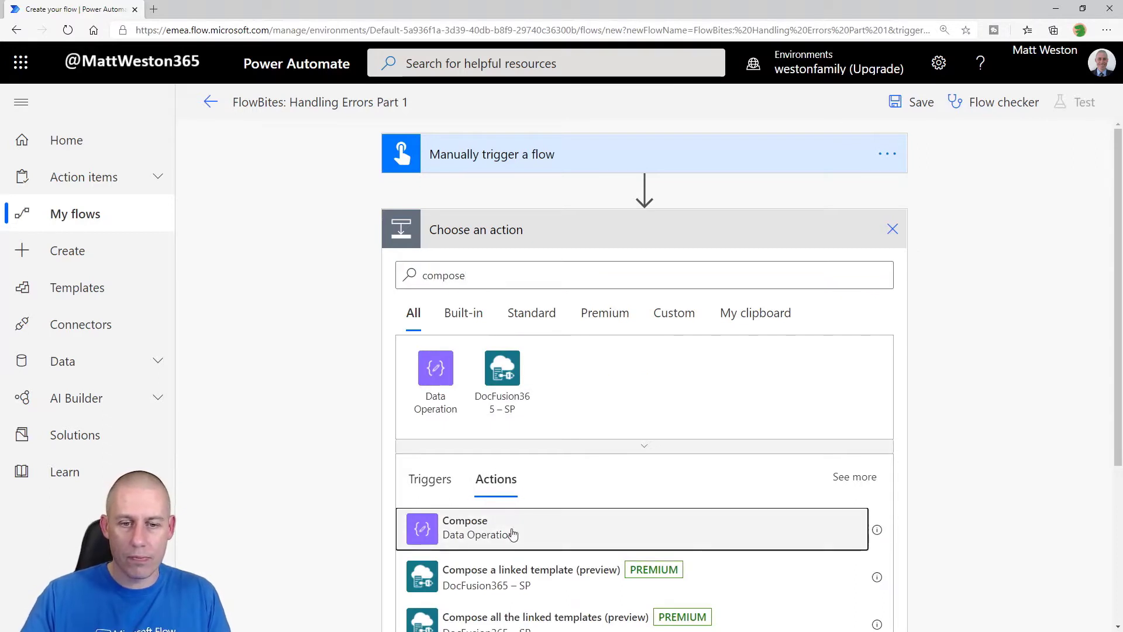
left_click(512, 531)
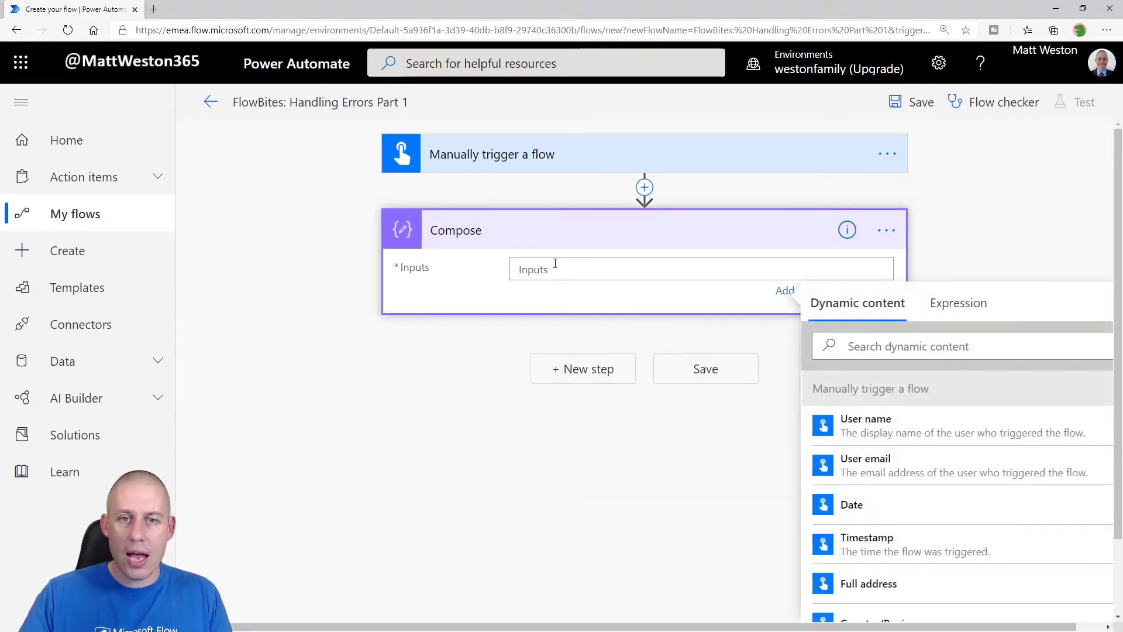
left_click(955, 310)
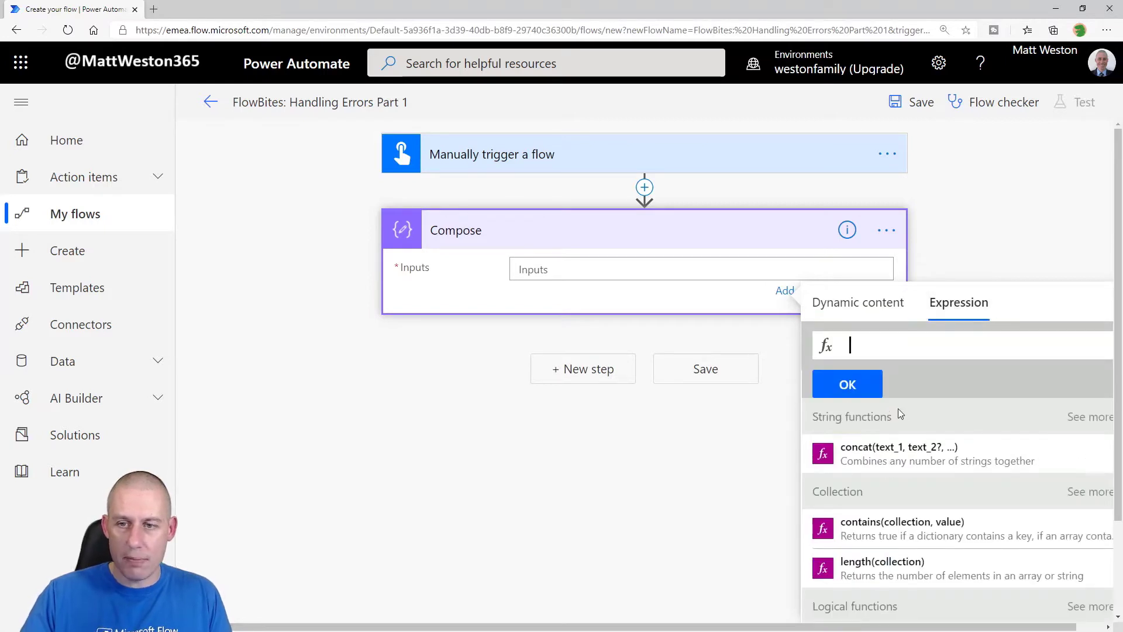
type("int()")
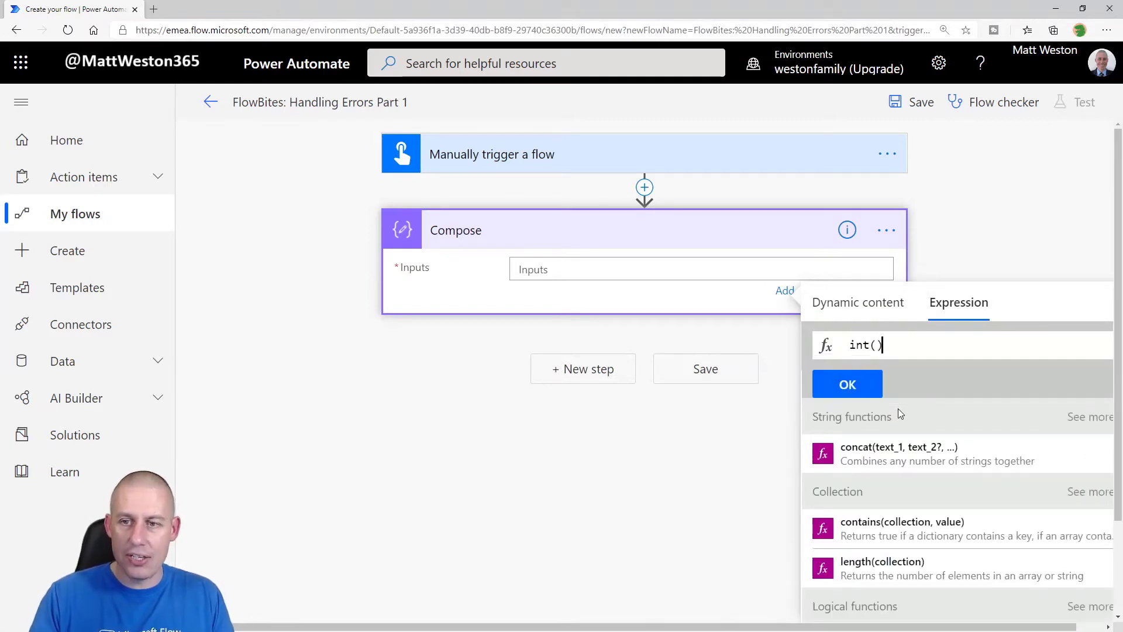
key("Left")
type("''")
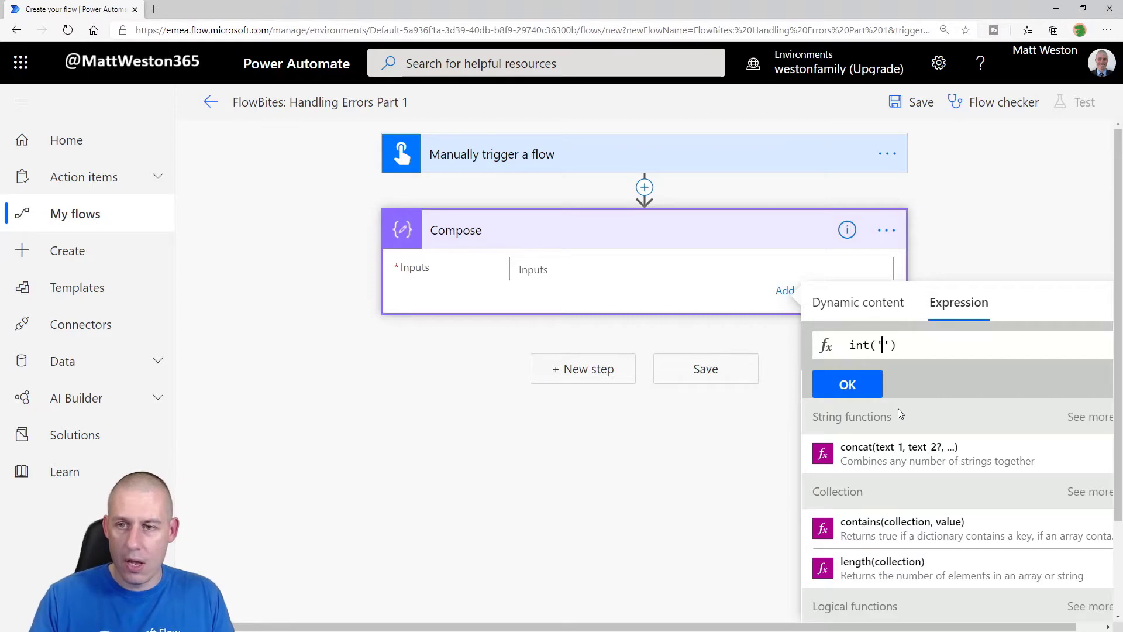
type("ABC")
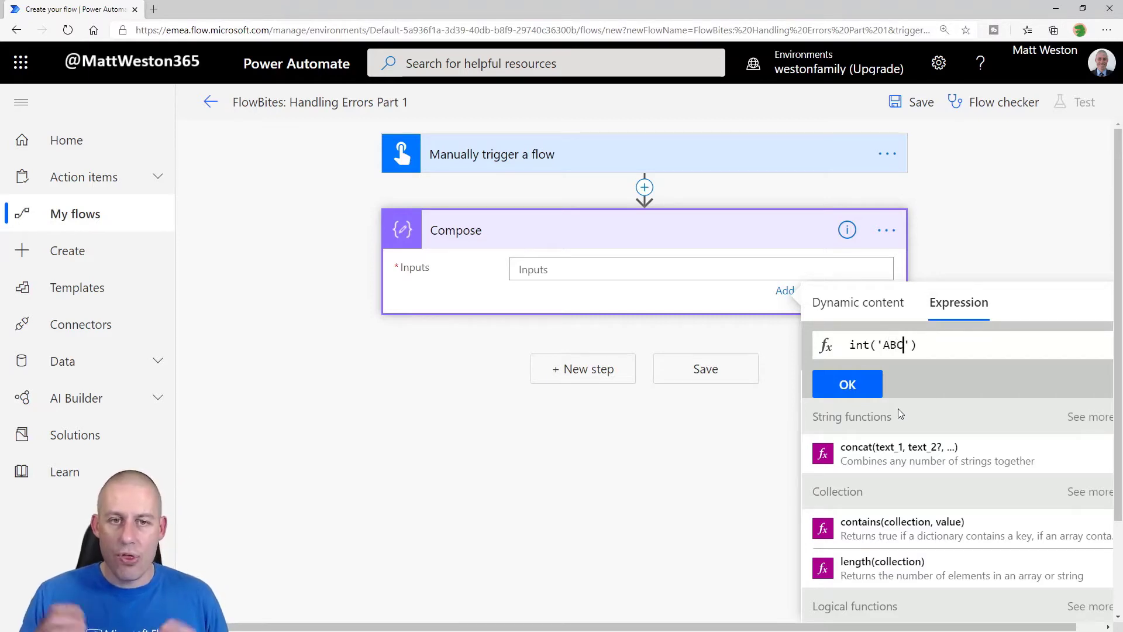
left_click(859, 385)
left_click(675, 379)
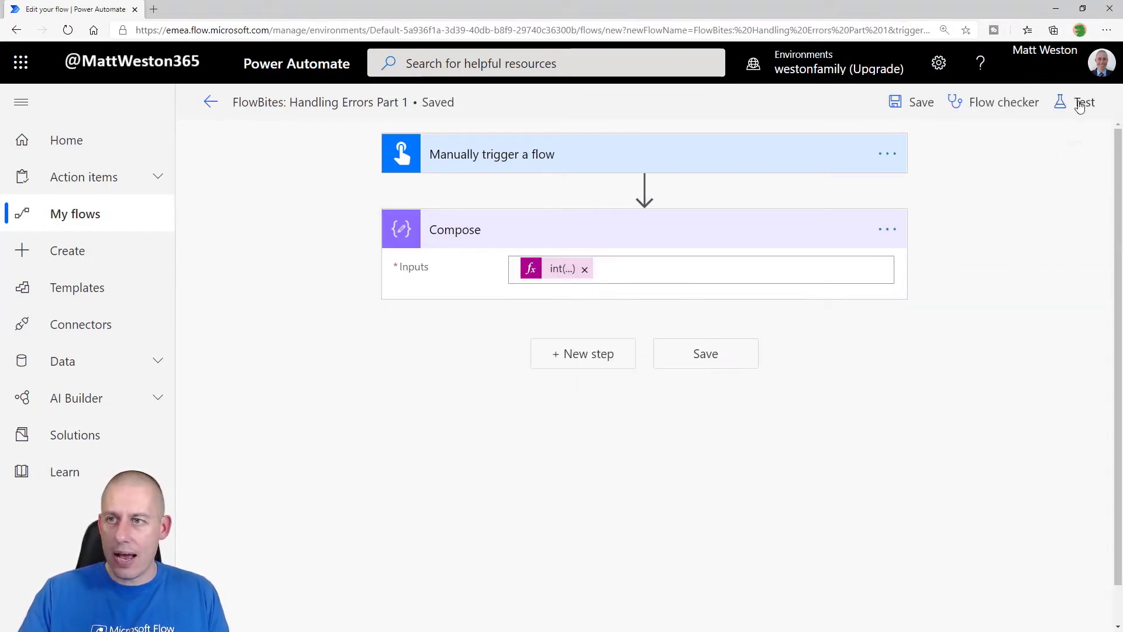
Step: Run a manual test, review the failed Compose's invalid int error, and return to editing
left_click(1078, 102)
left_click(877, 147)
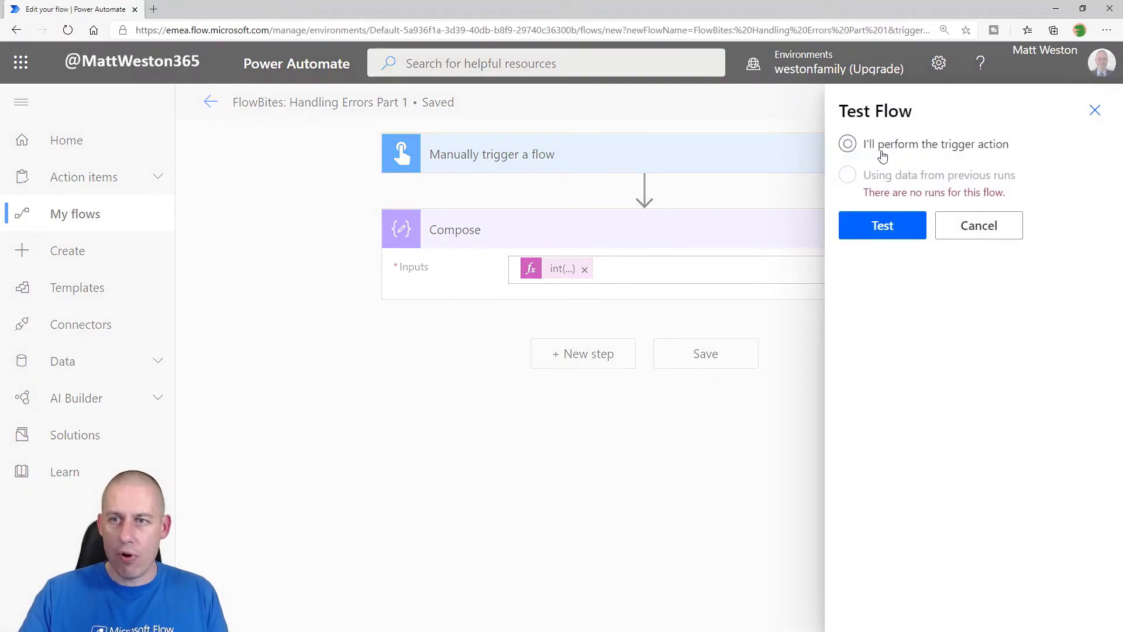
left_click(881, 226)
left_click(882, 601)
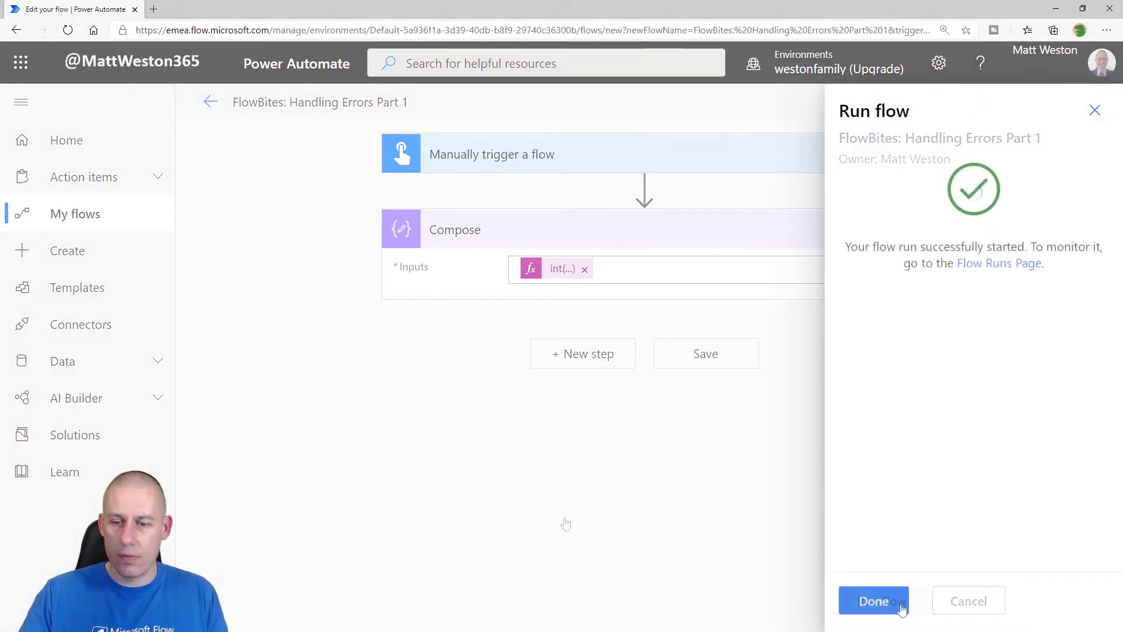
left_click(883, 602)
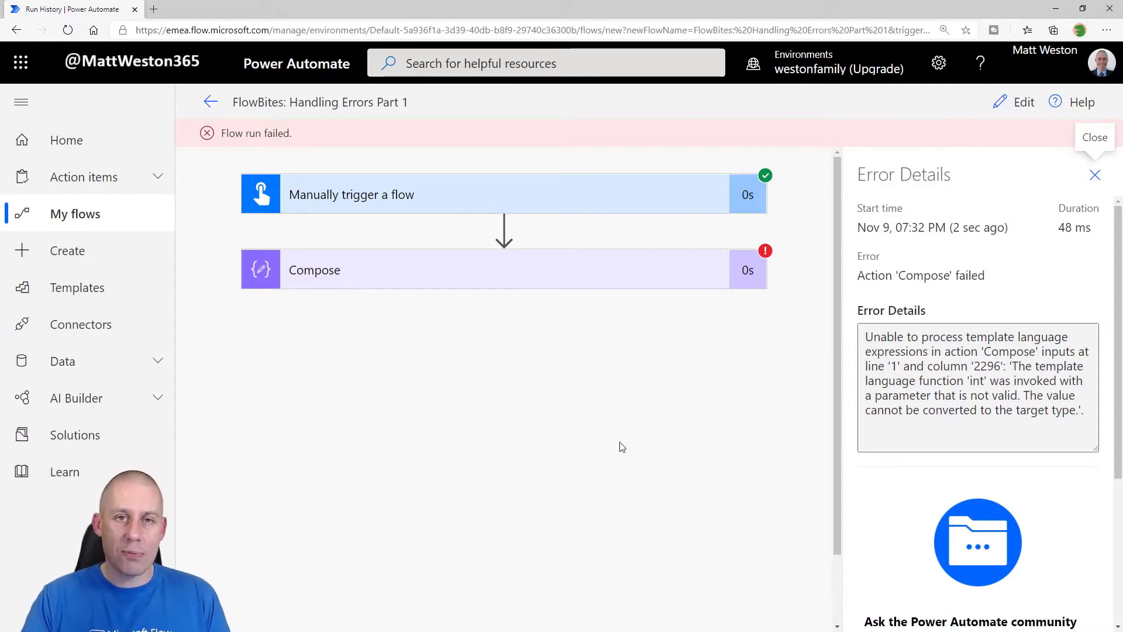
left_click(1094, 175)
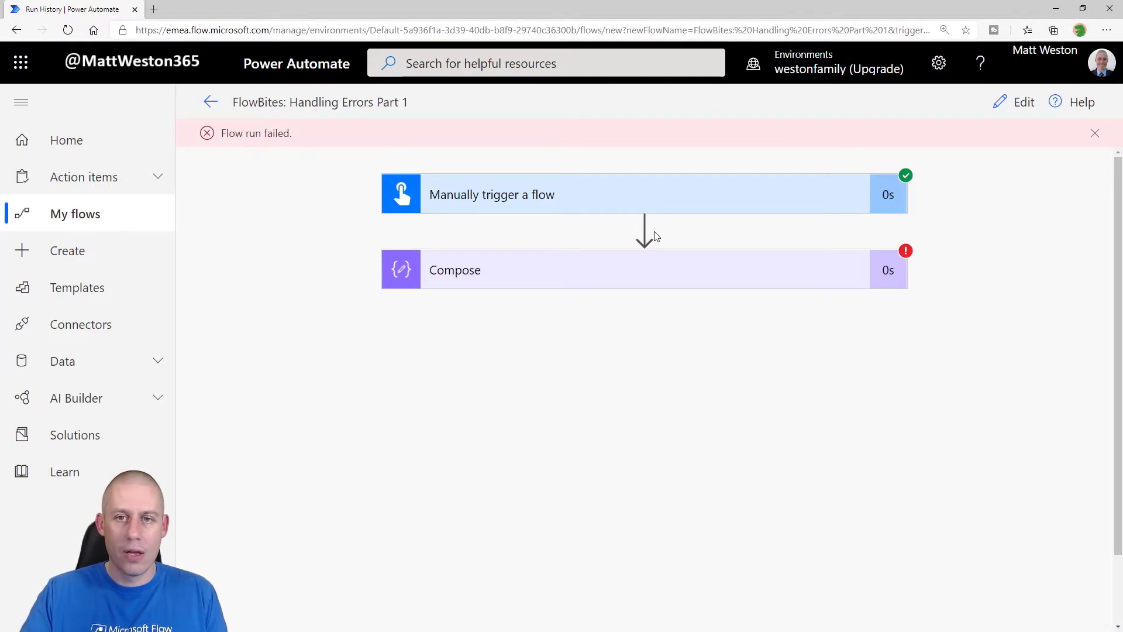
left_click(1015, 104)
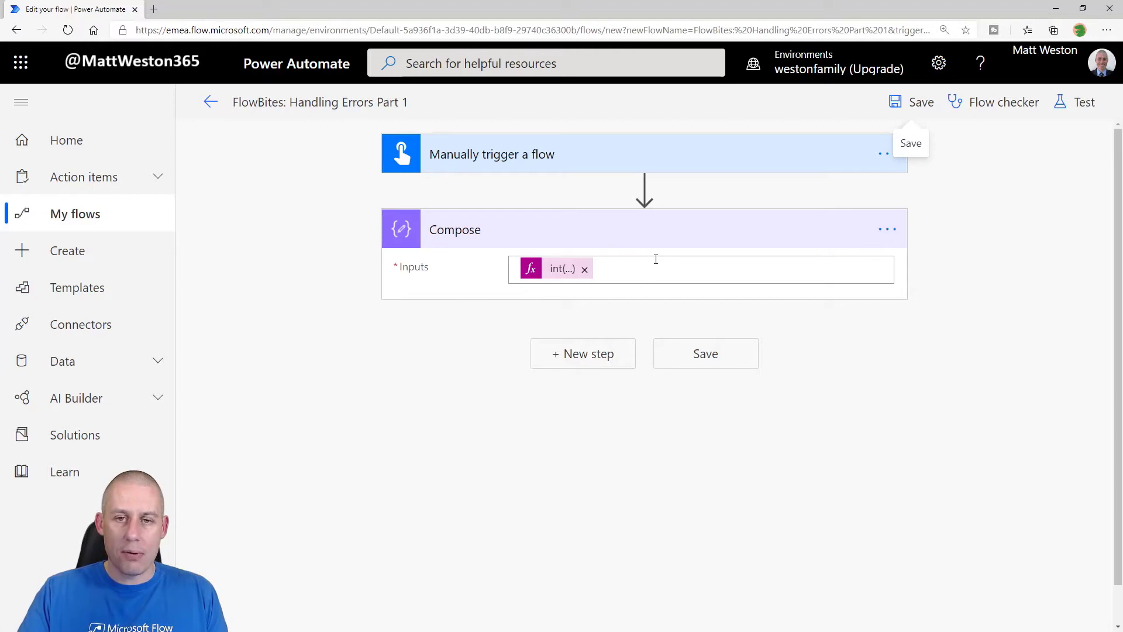
Step: Add a Scope action and drag the Compose step inside it
left_click(592, 362)
type("Scope")
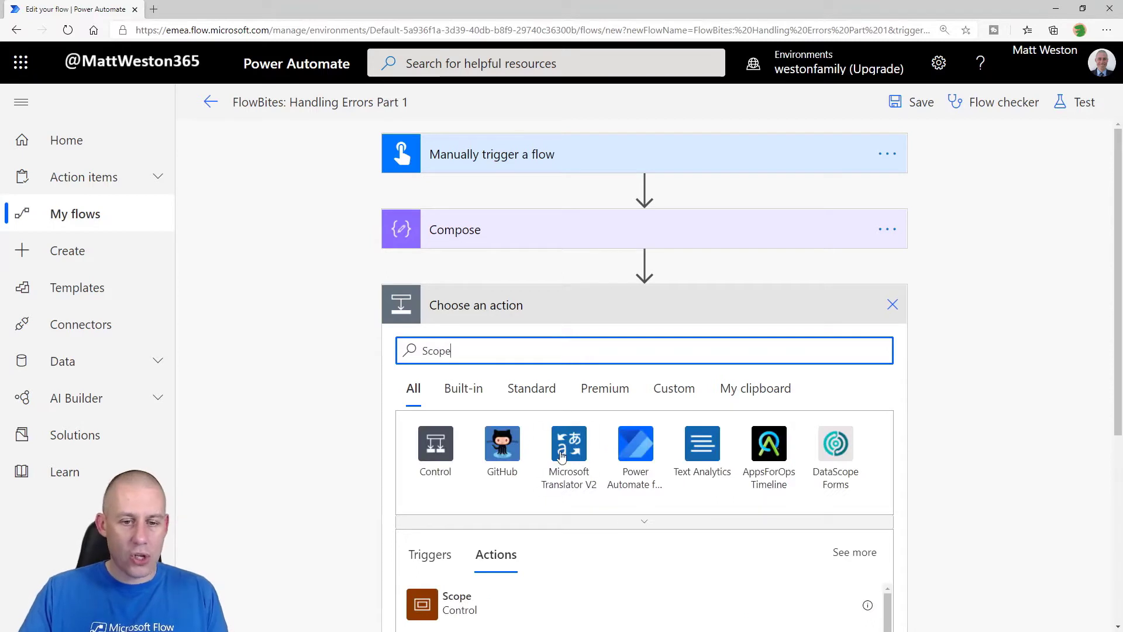
scroll(556, 456, "down", 2)
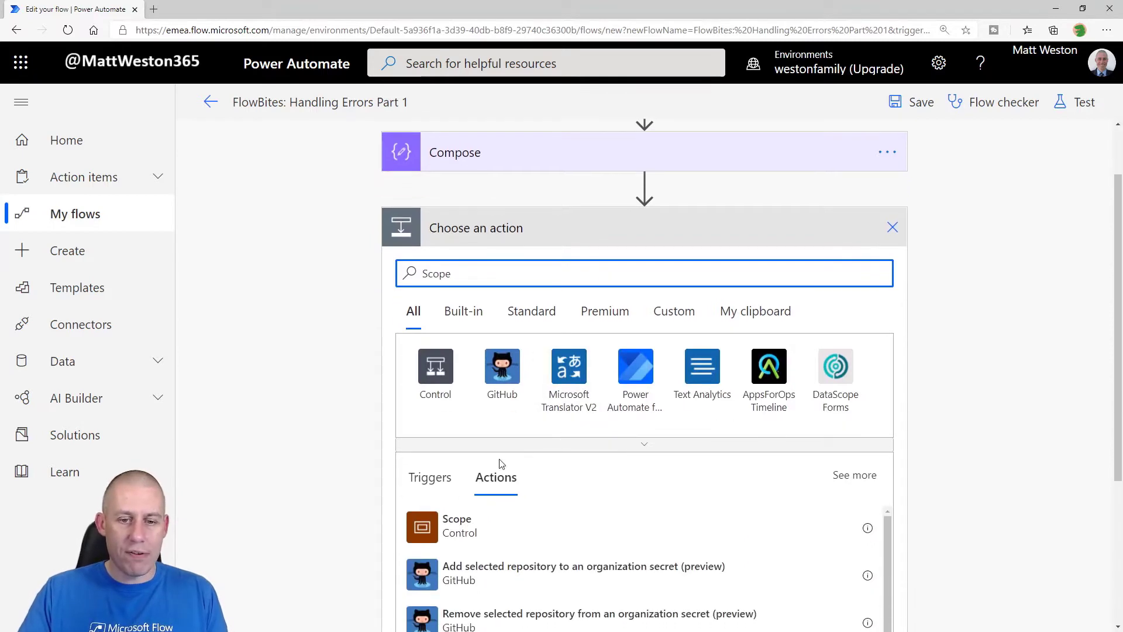
left_click(448, 525)
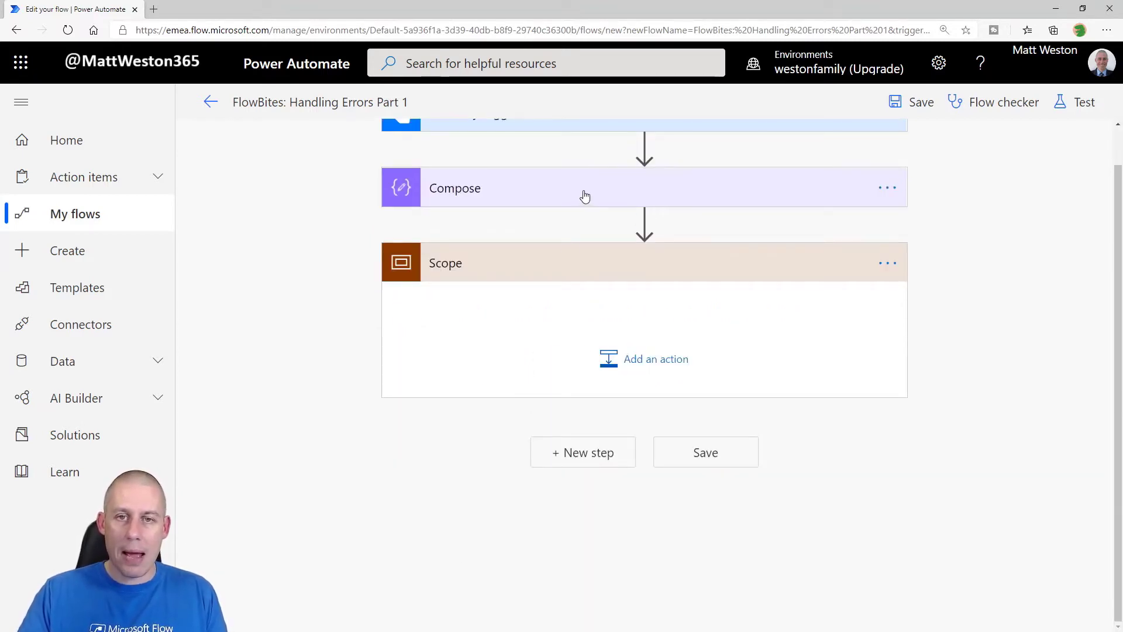
left_click_drag(599, 191, 742, 342)
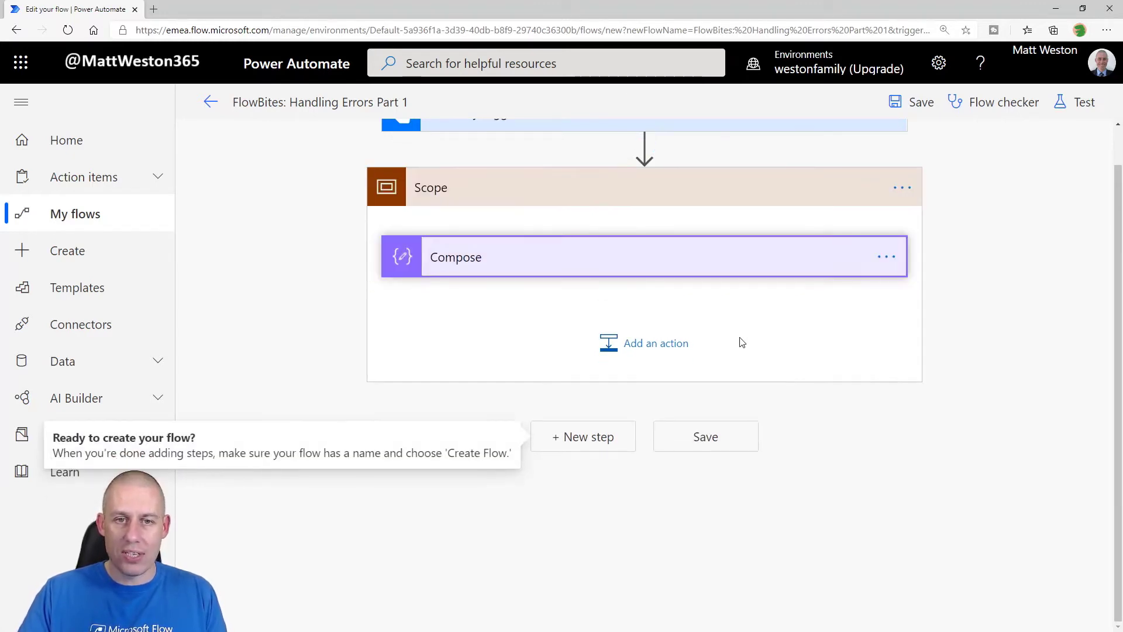
Step: Rename the scope to 'Scope - Try' and begin a new step after it
scroll(589, 315, "up", 1)
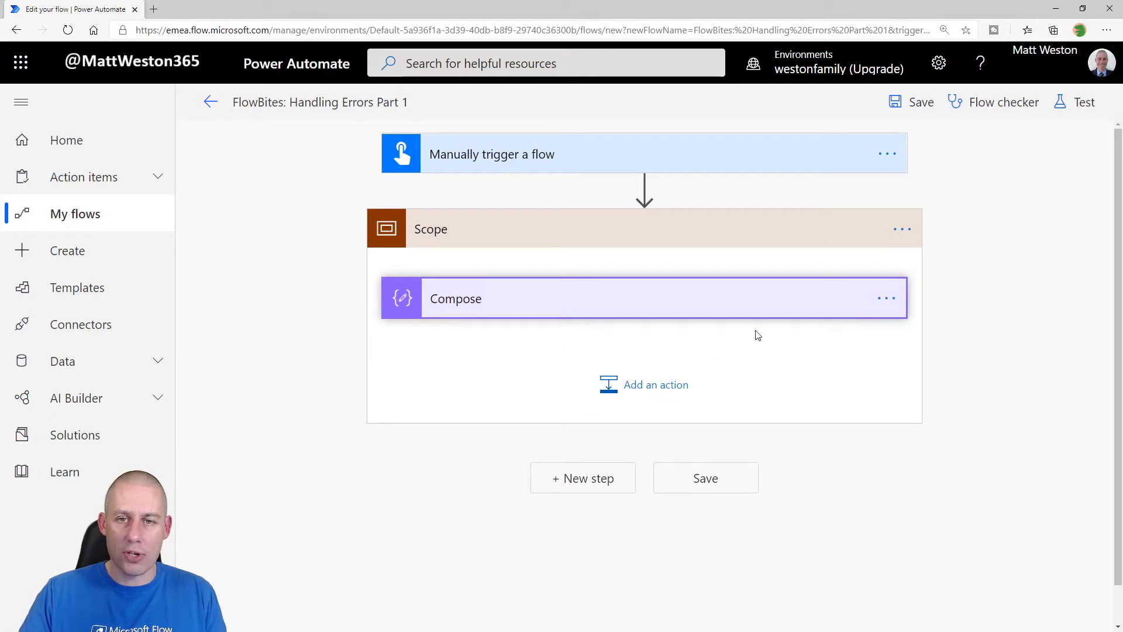
left_click(902, 229)
left_click(741, 258)
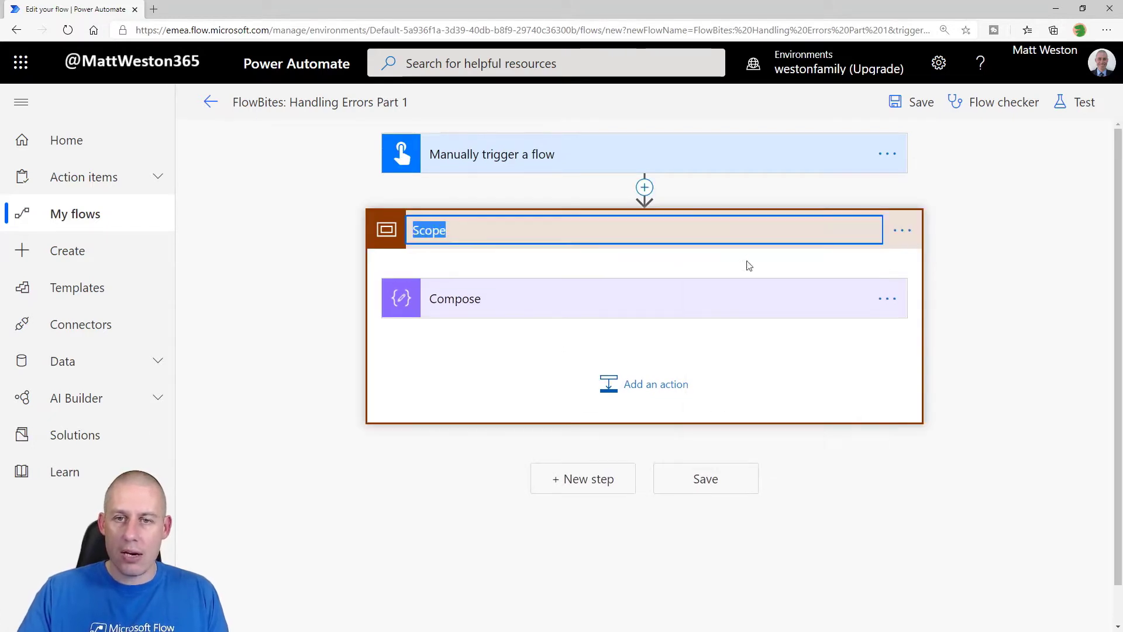
left_click(559, 226)
type("- Try")
key("Return")
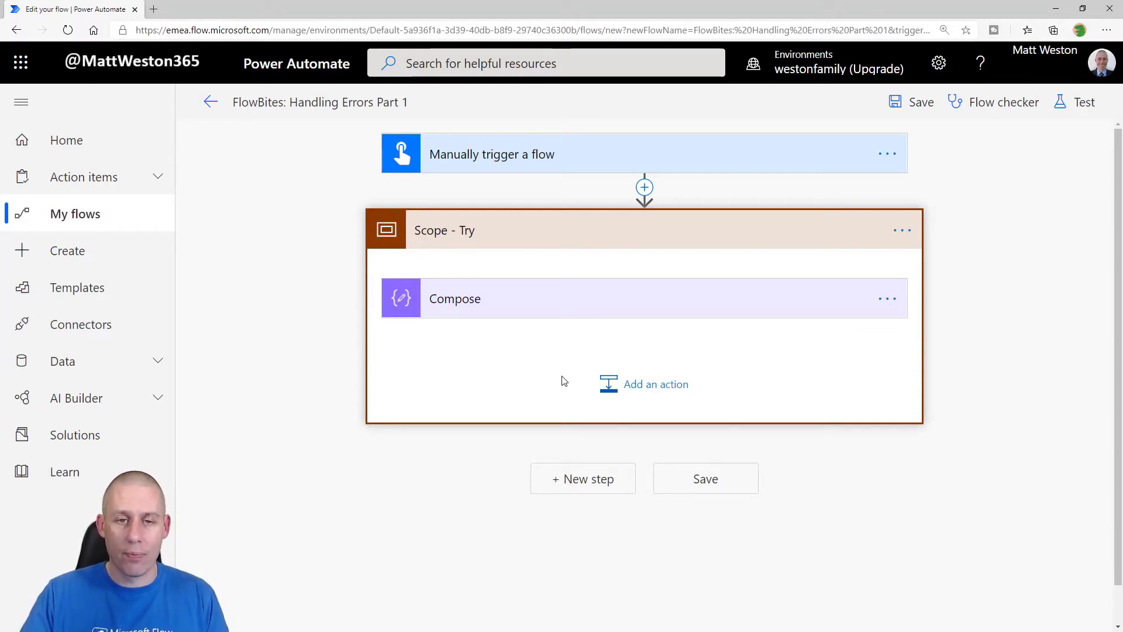
left_click(579, 480)
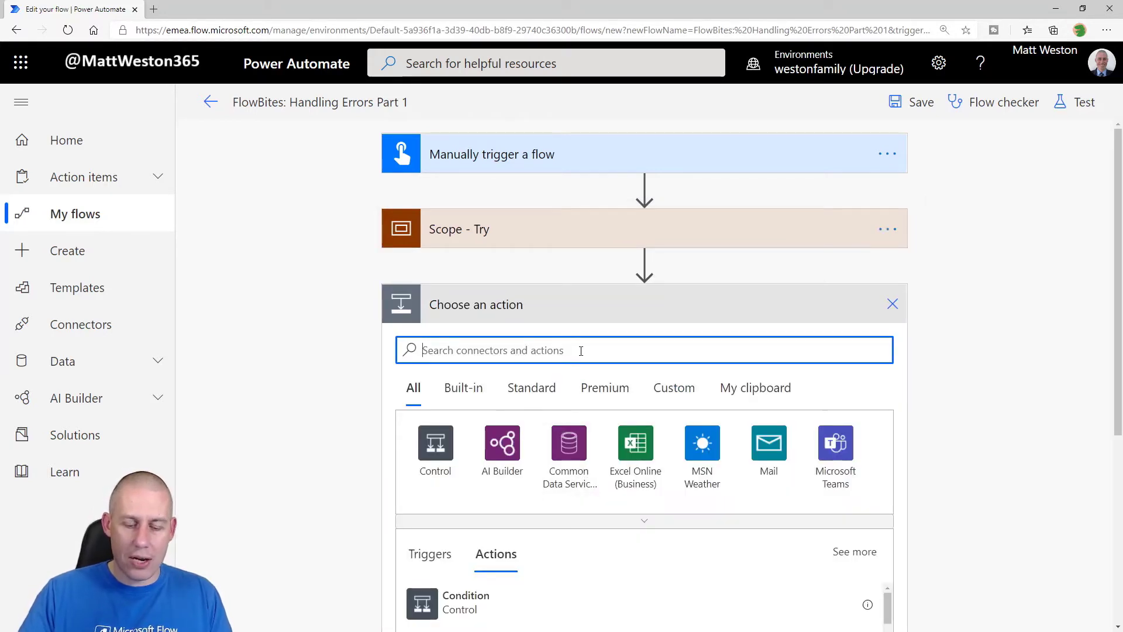
Step: Add a second Scope after Scope - Try and rename it 'Scope - Catch'
type("Scope")
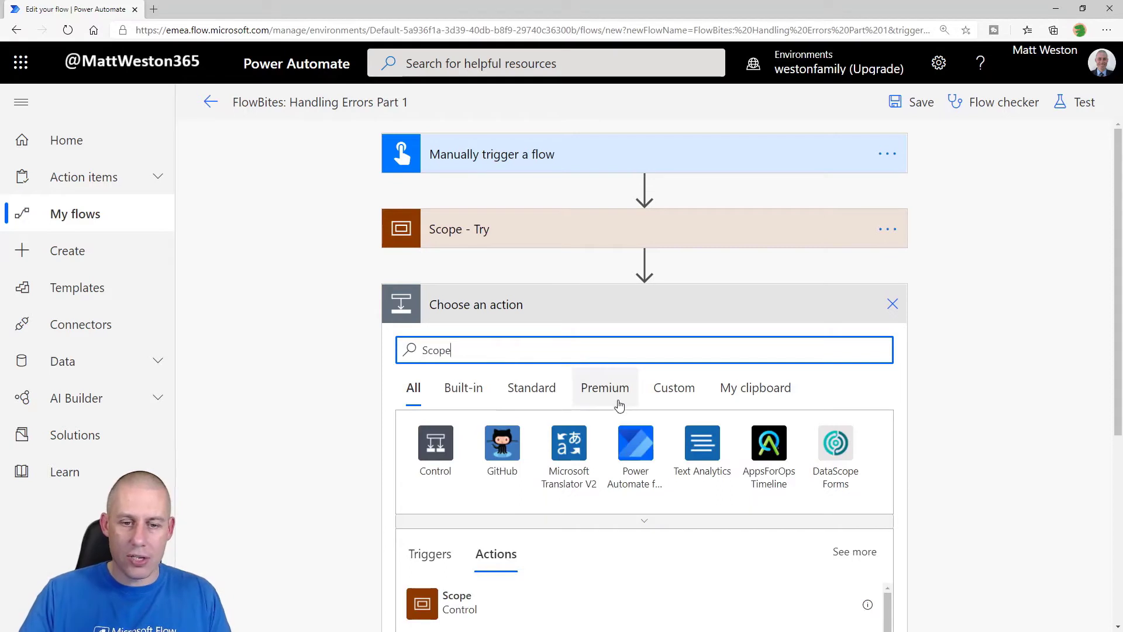
left_click(467, 604)
left_click(887, 303)
left_click(959, 328)
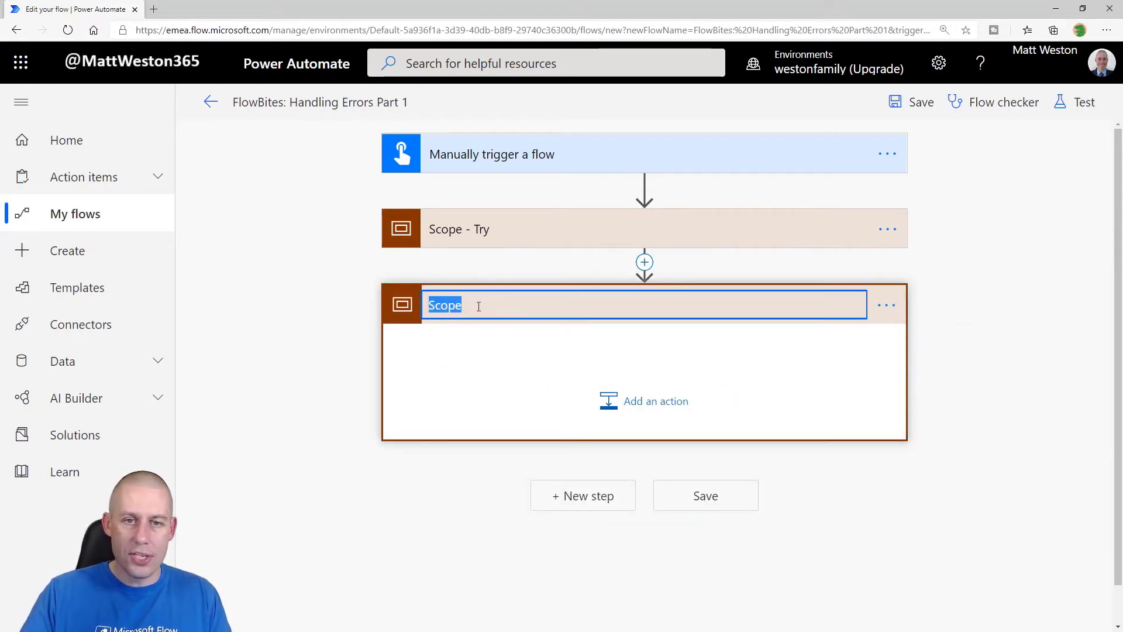
key("End")
type("- Catch")
key("Return")
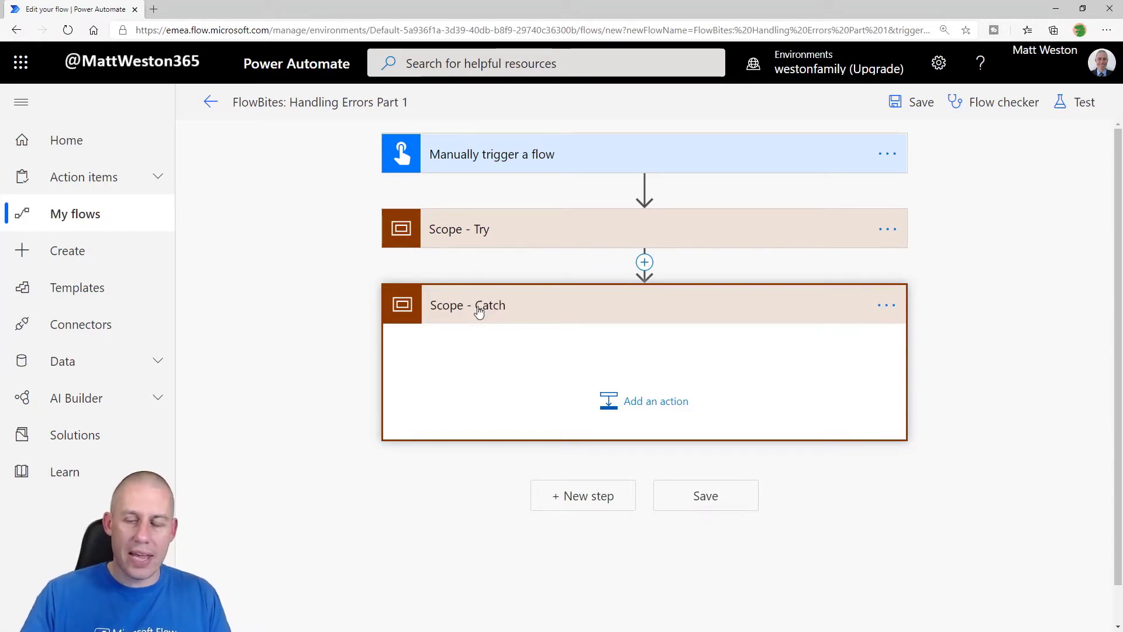
left_click(529, 237)
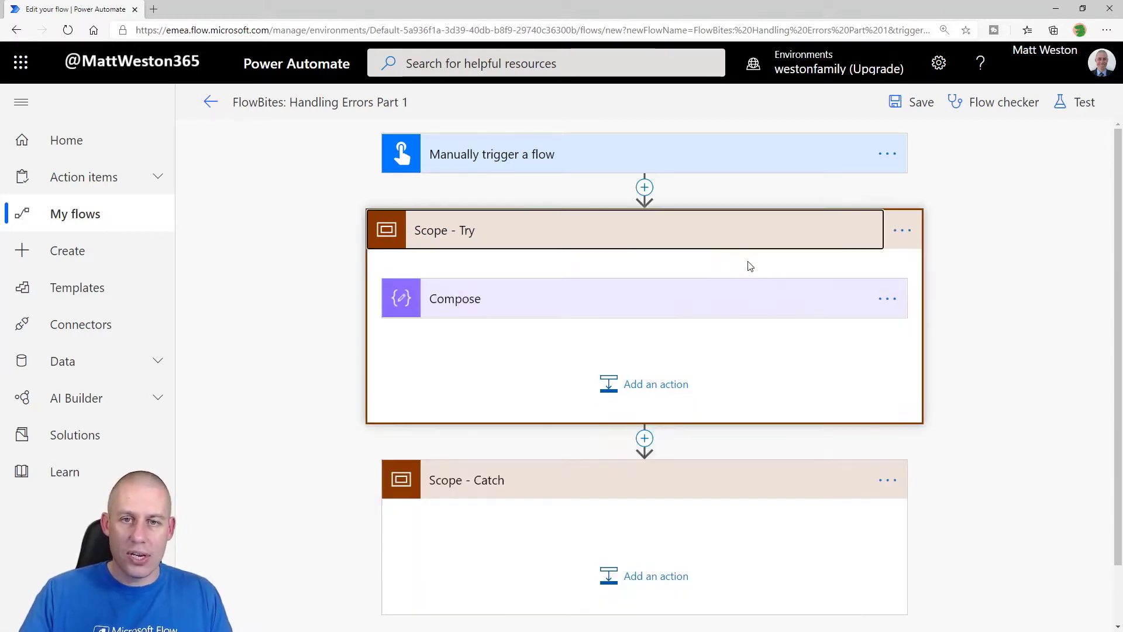
scroll(1001, 341, "down", 2)
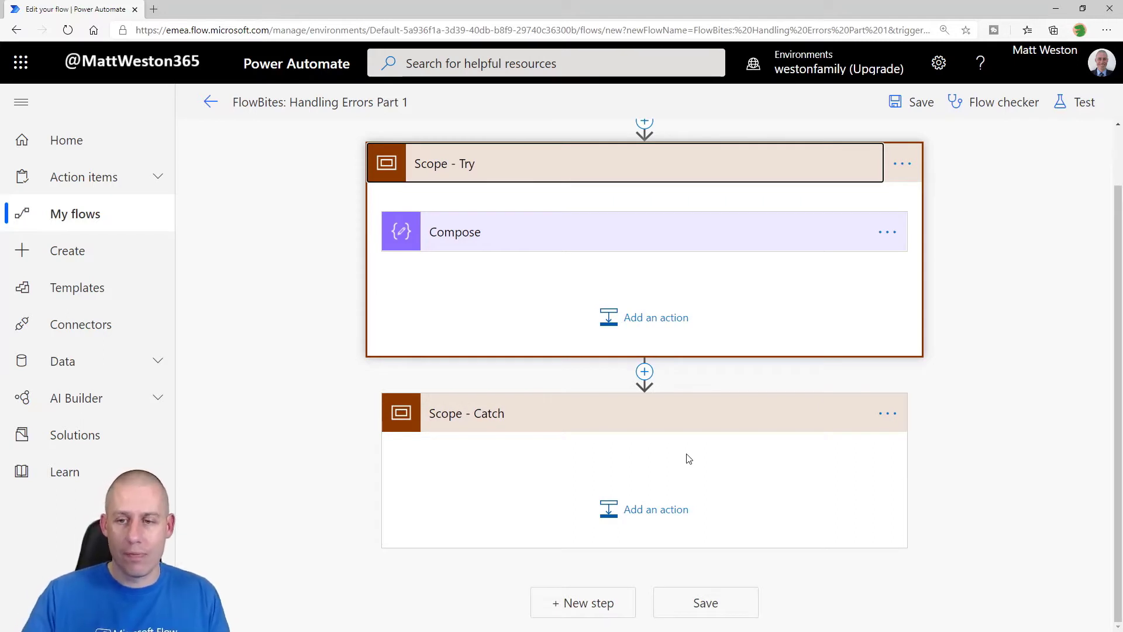
Step: Add a Send an email notification (V3) action in Scope - Catch, addressed to the recipient's e-mail
left_click(629, 517)
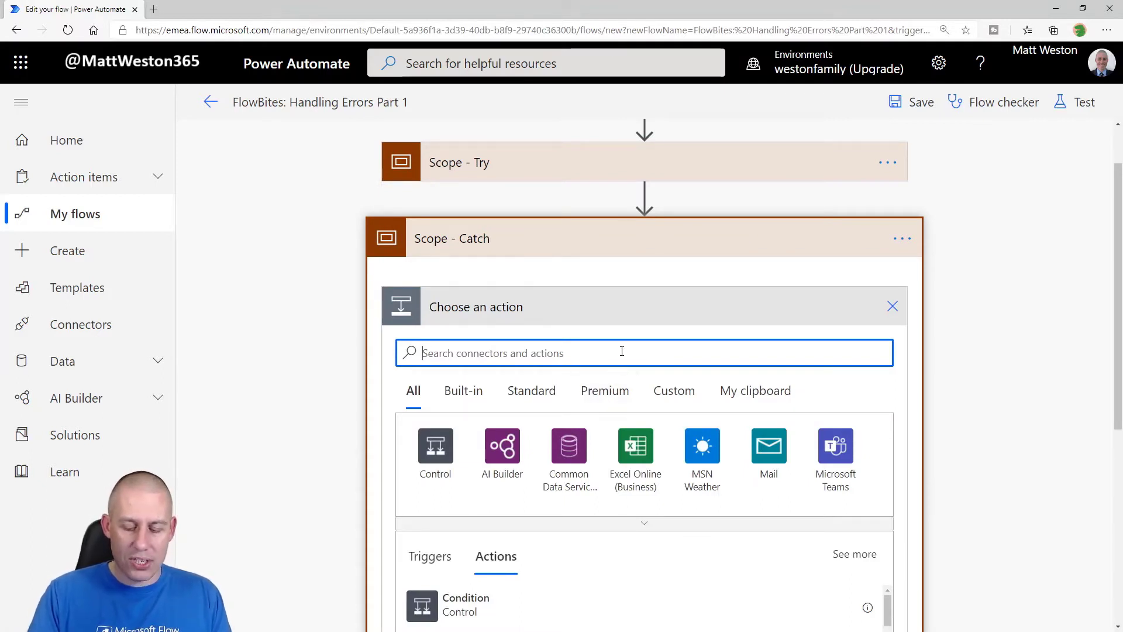
type("Email")
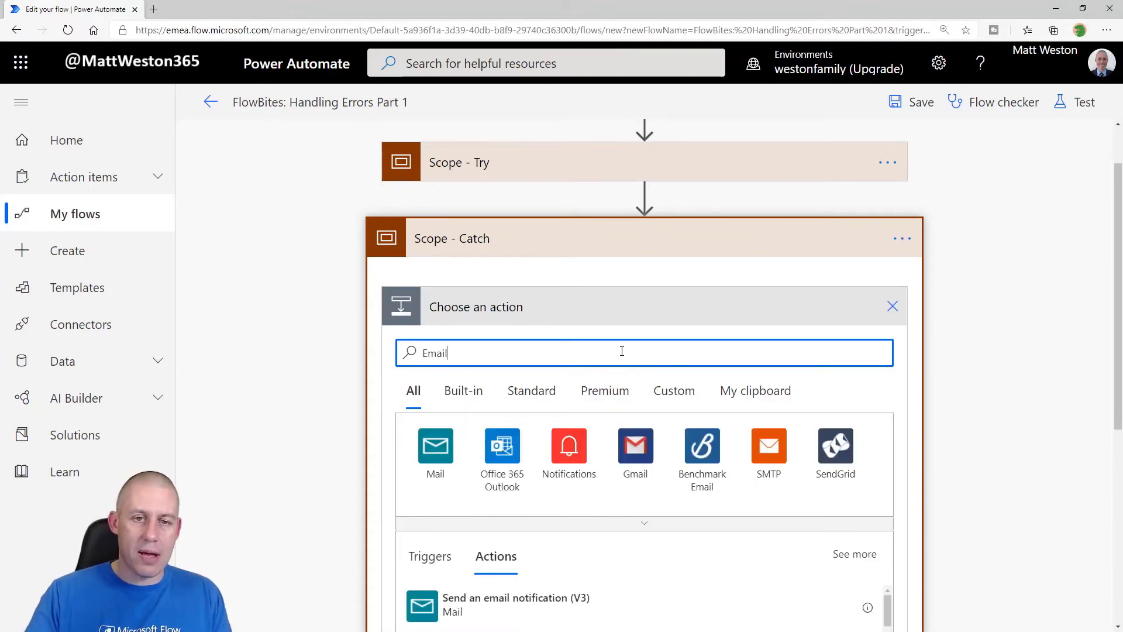
scroll(848, 383, "down", 1)
scroll(848, 383, "down", 1)
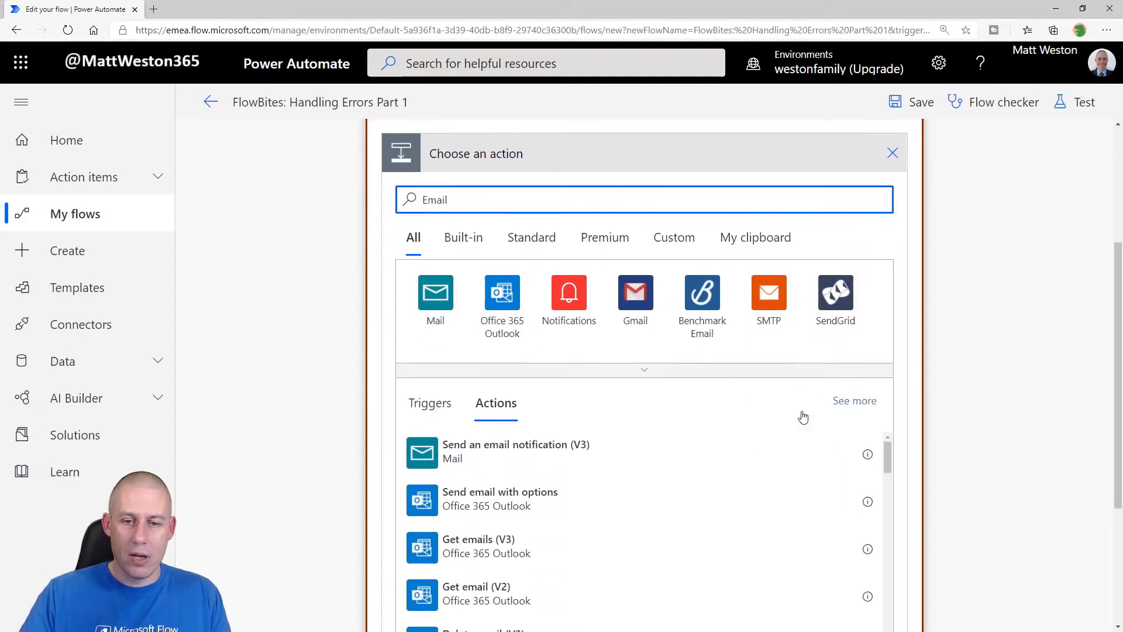
left_click(458, 456)
left_click(496, 458)
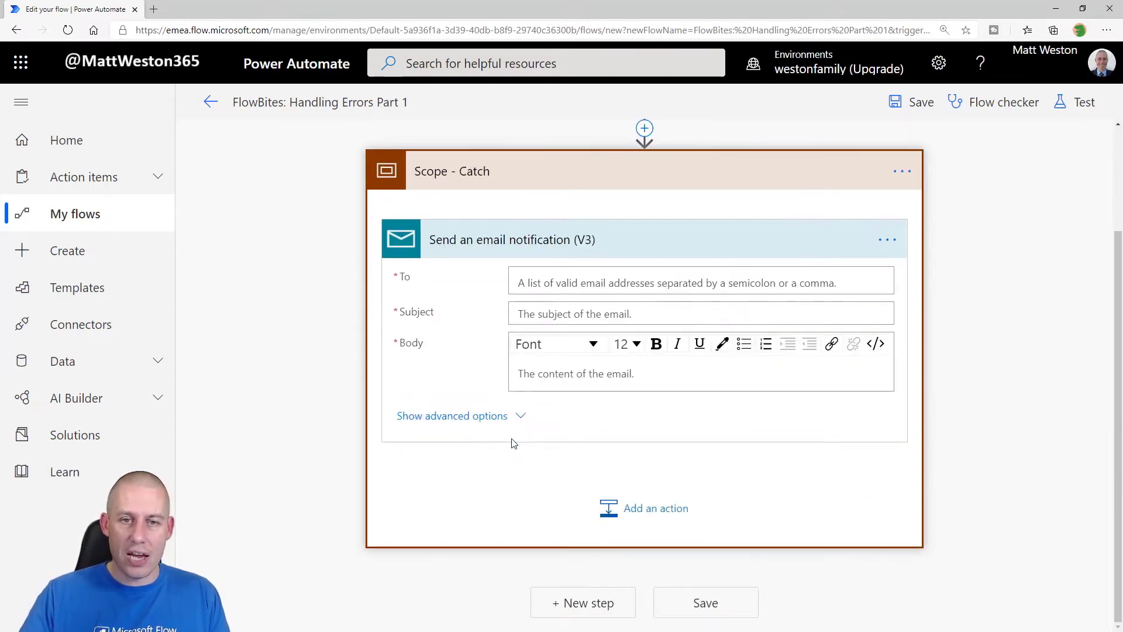
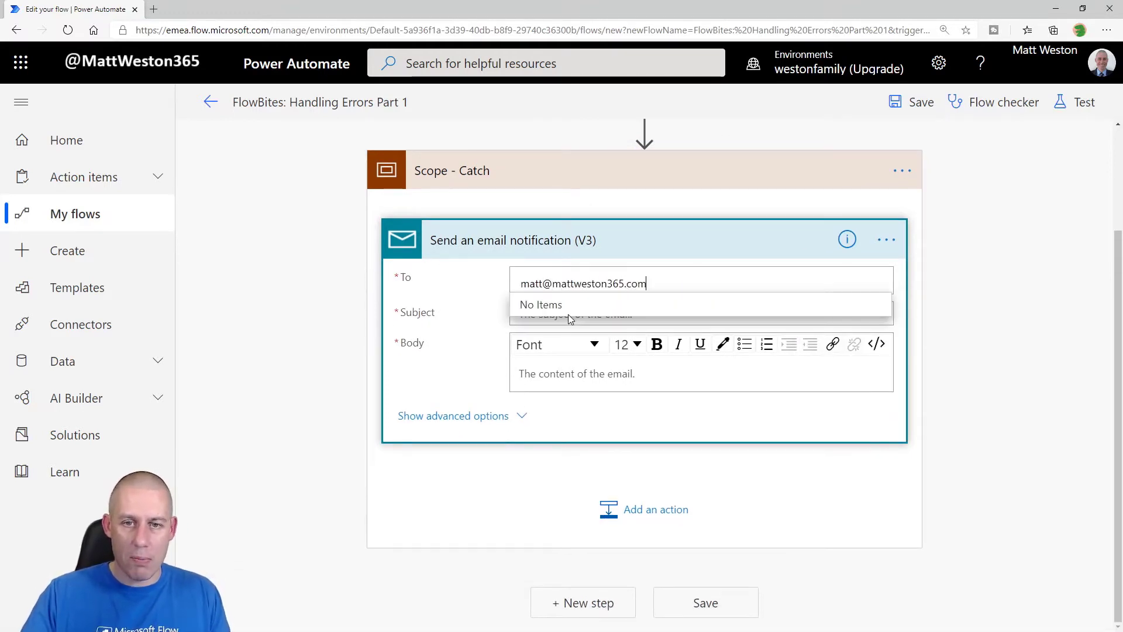
Step: Set subject 'The flow has failed' and body 'This flow has gone wrong, you need to fix it'
left_click(567, 314)
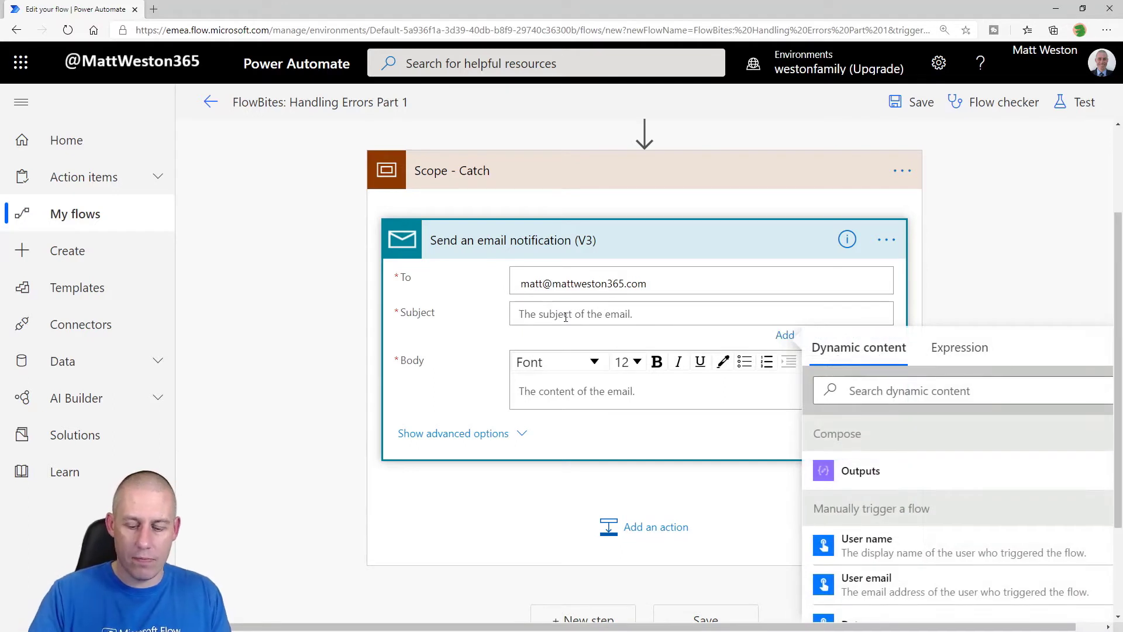
type("The flow has failed")
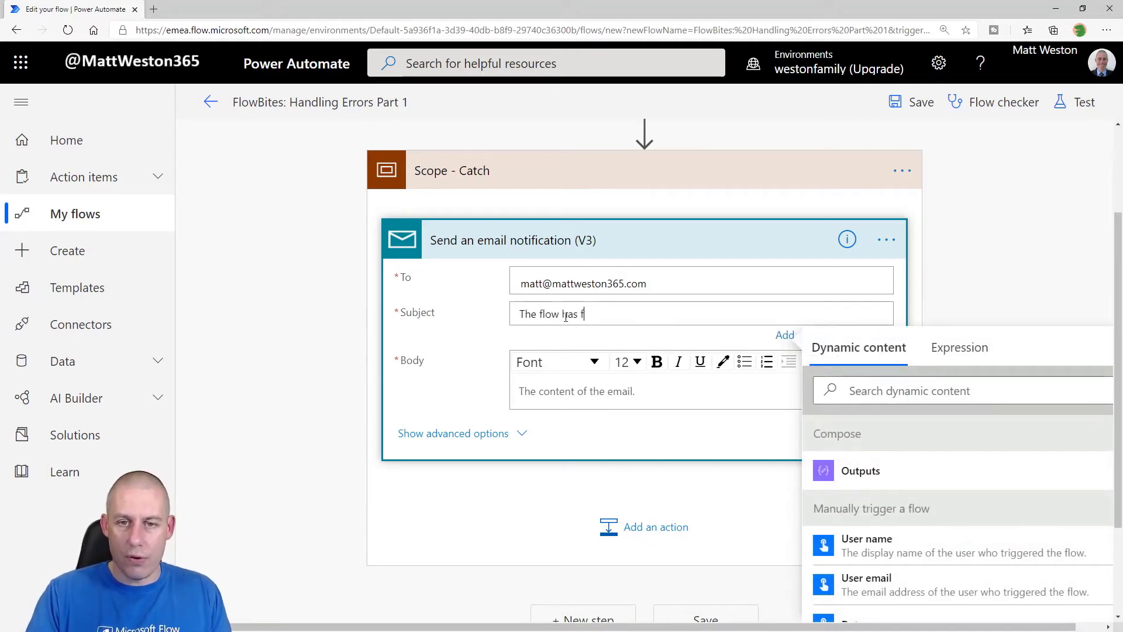
left_click(553, 396)
type("This flow has gone wrong, you need to fix it!")
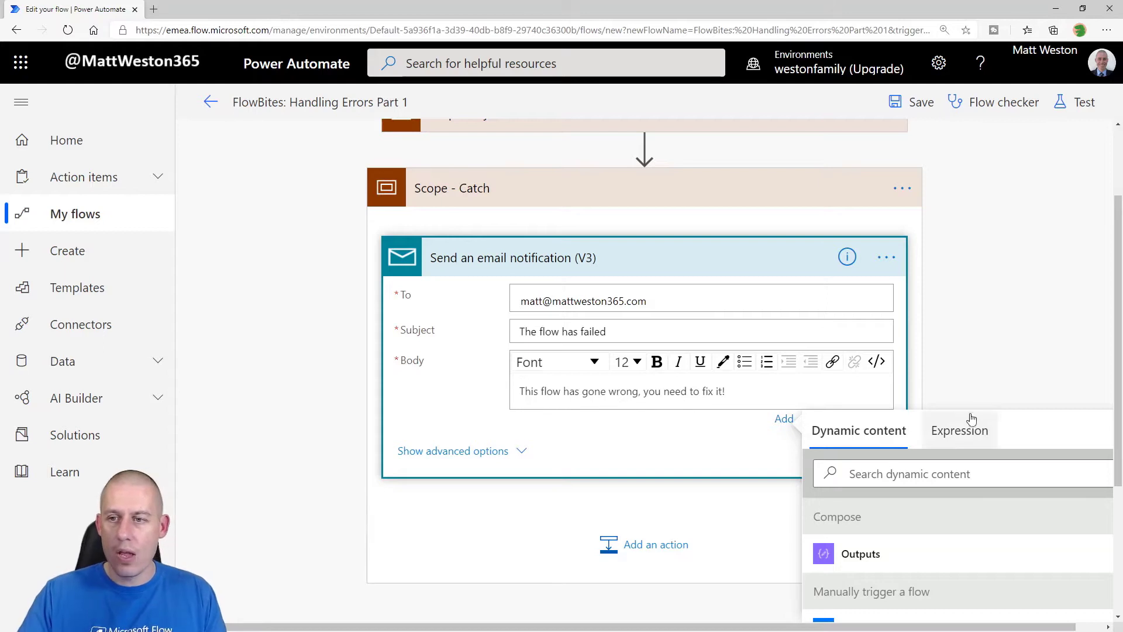
left_click(960, 365)
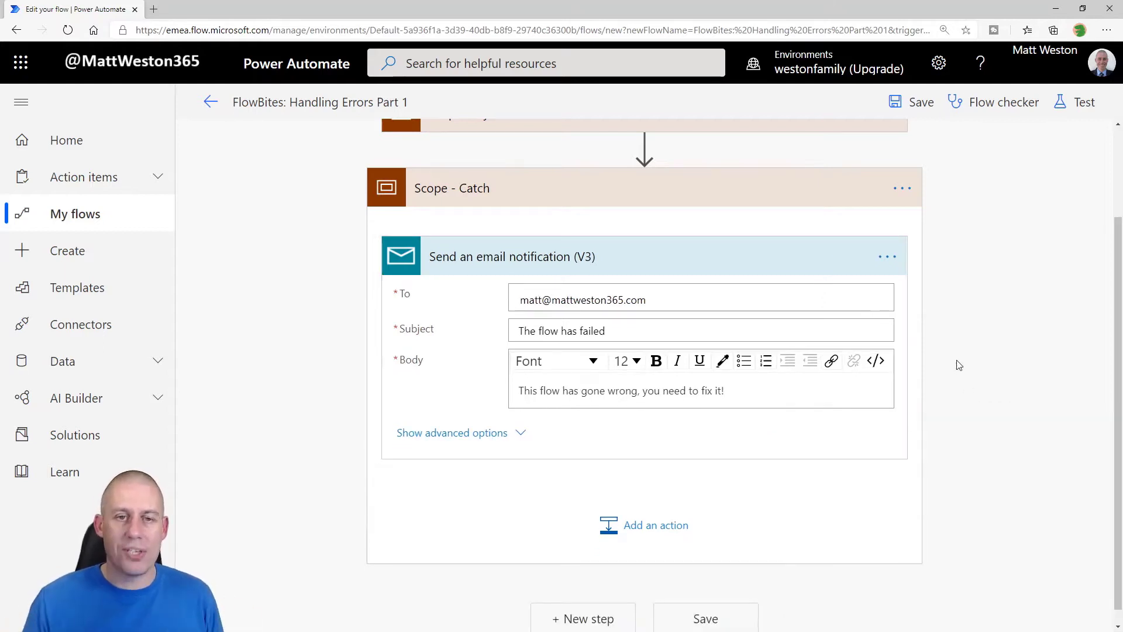
scroll(906, 286, "up", 3)
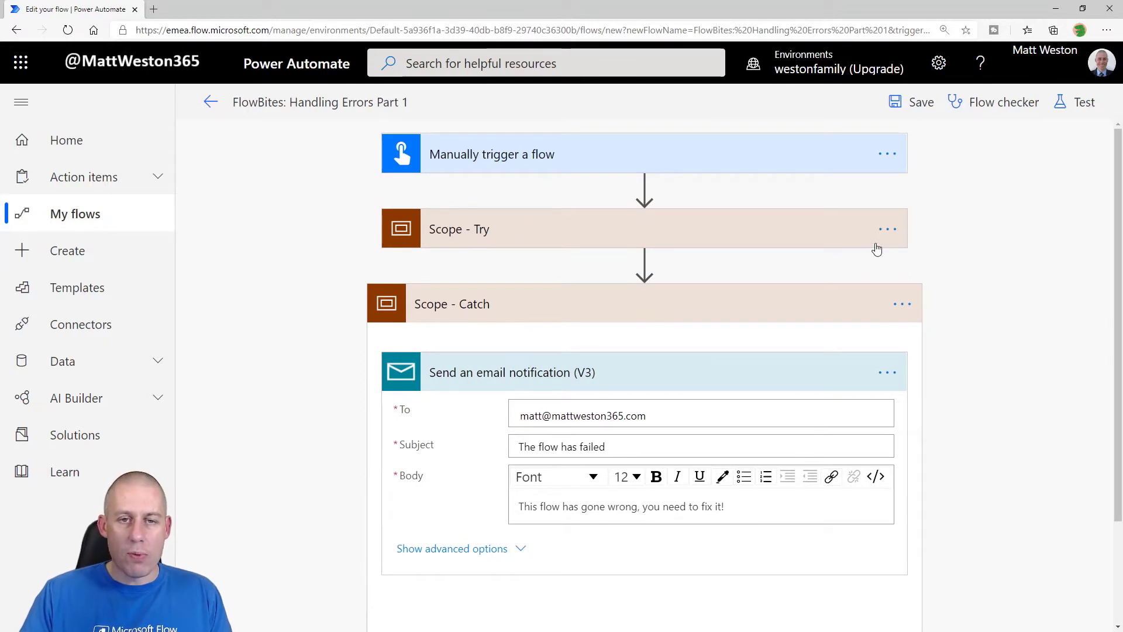
Step: Set Scope - Catch's run-after to 'has failed' only, unticking 'is successful', then collapse it
left_click(648, 230)
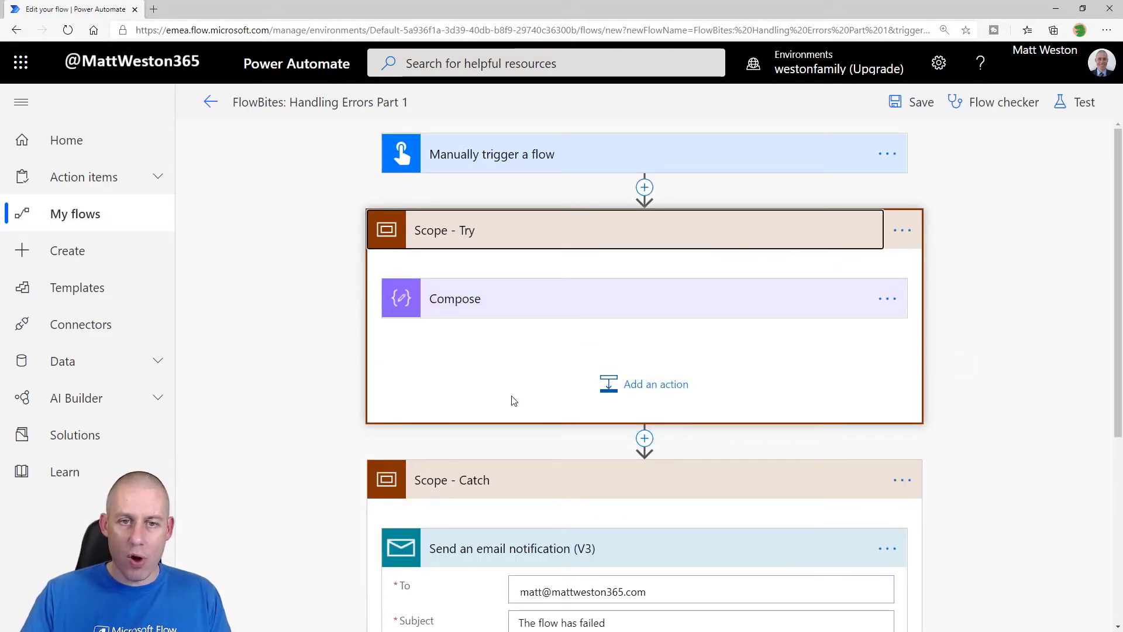
scroll(512, 403, "down", 1)
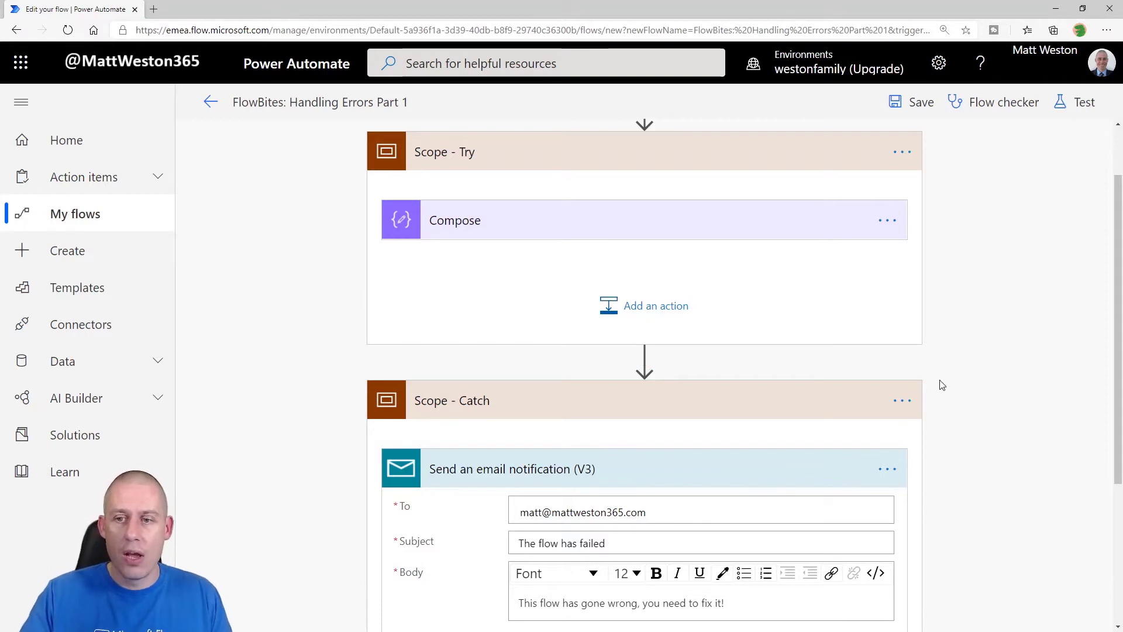
scroll(949, 378, "down", 1)
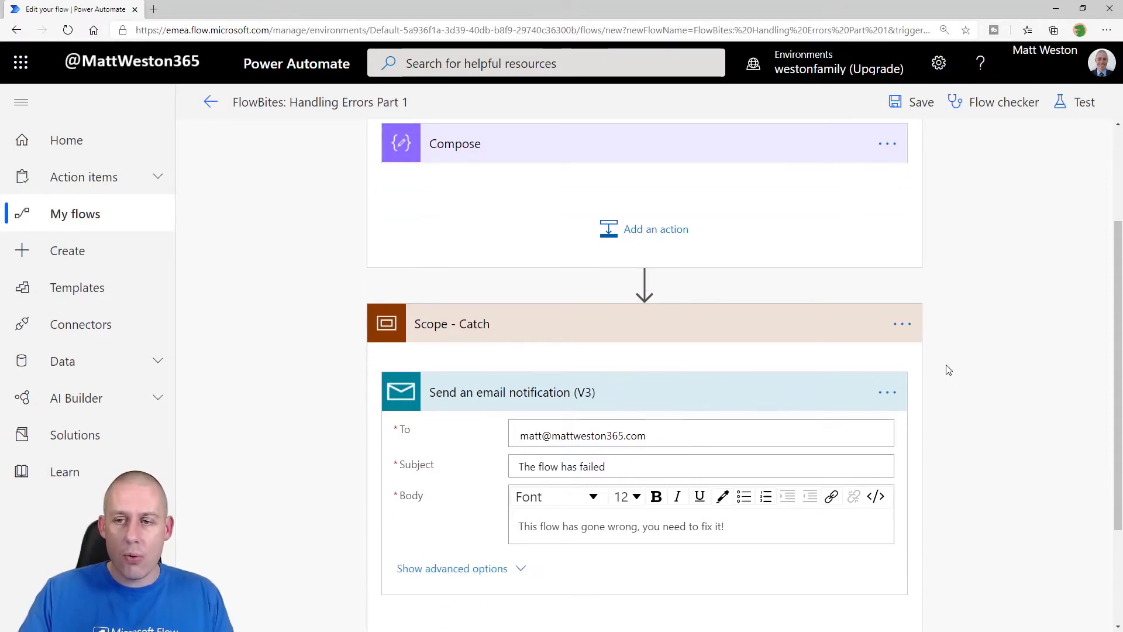
left_click(903, 326)
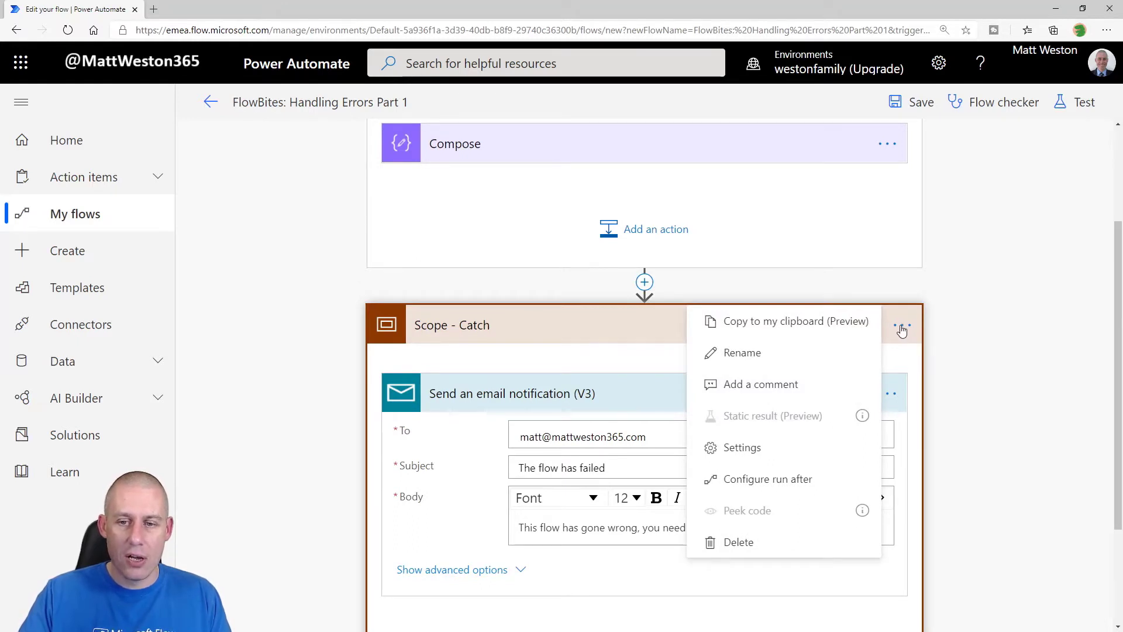
left_click(813, 484)
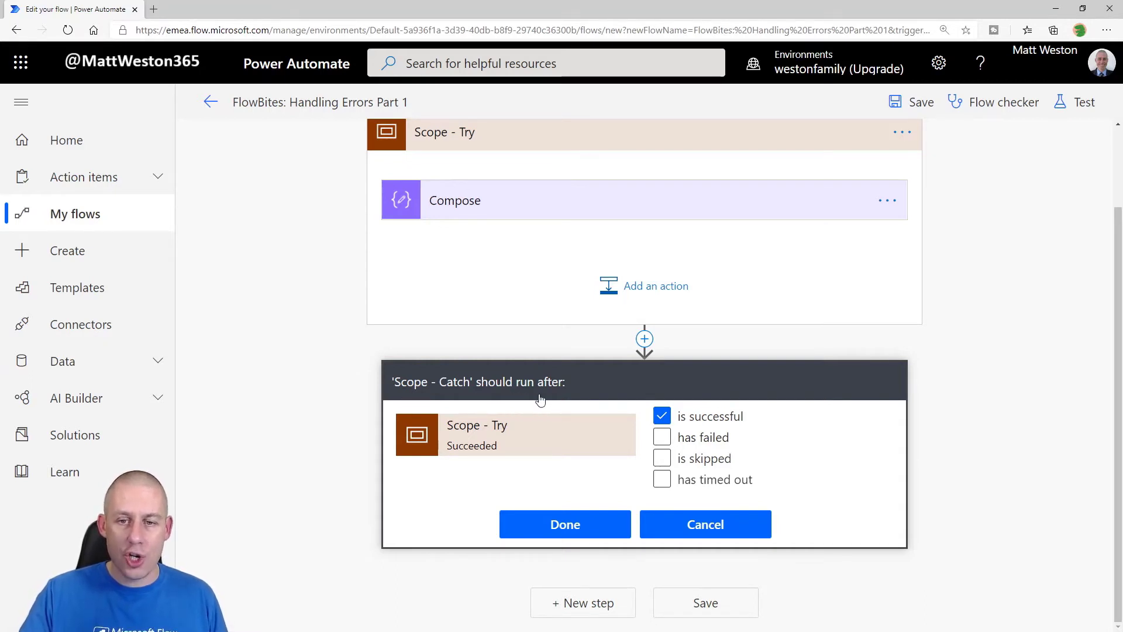
left_click(662, 438)
left_click(668, 418)
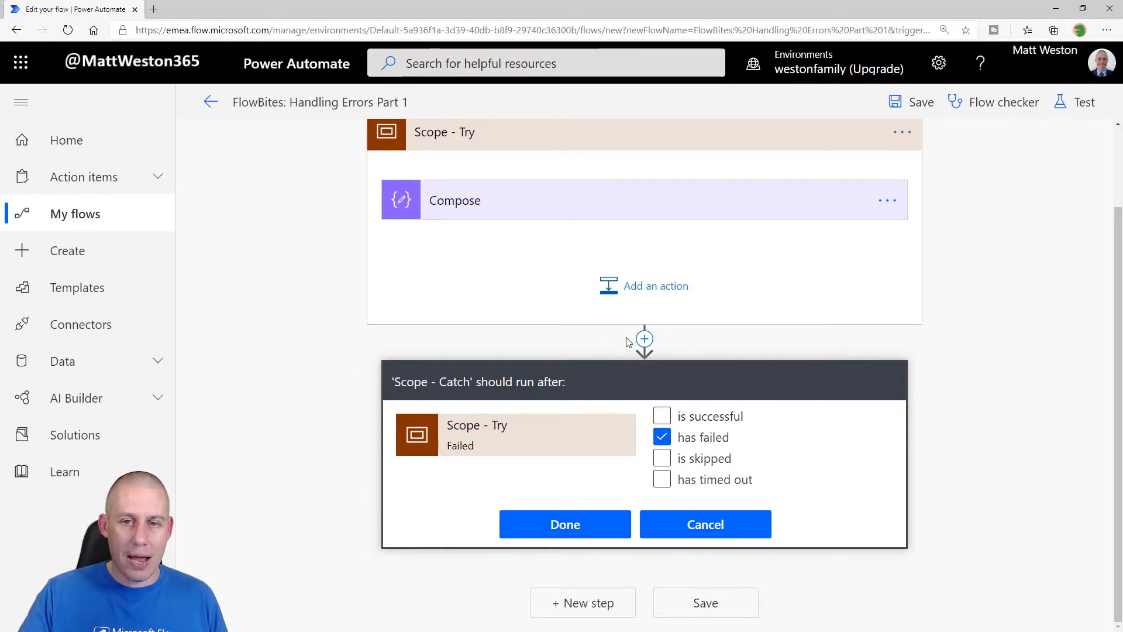
left_click(593, 526)
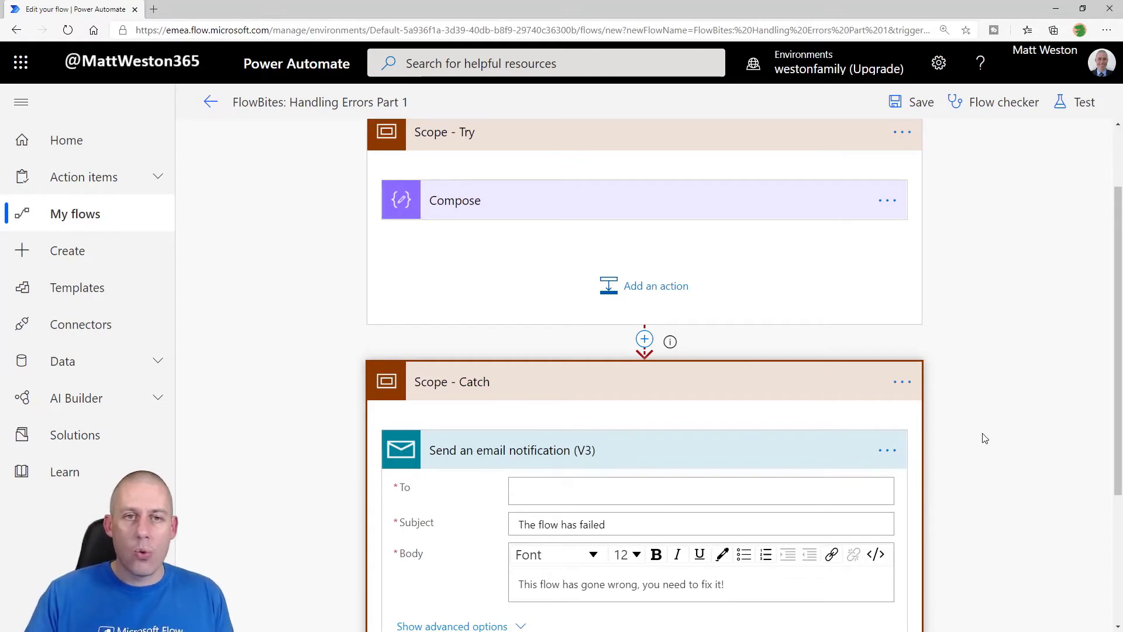
scroll(984, 438, "up", 2)
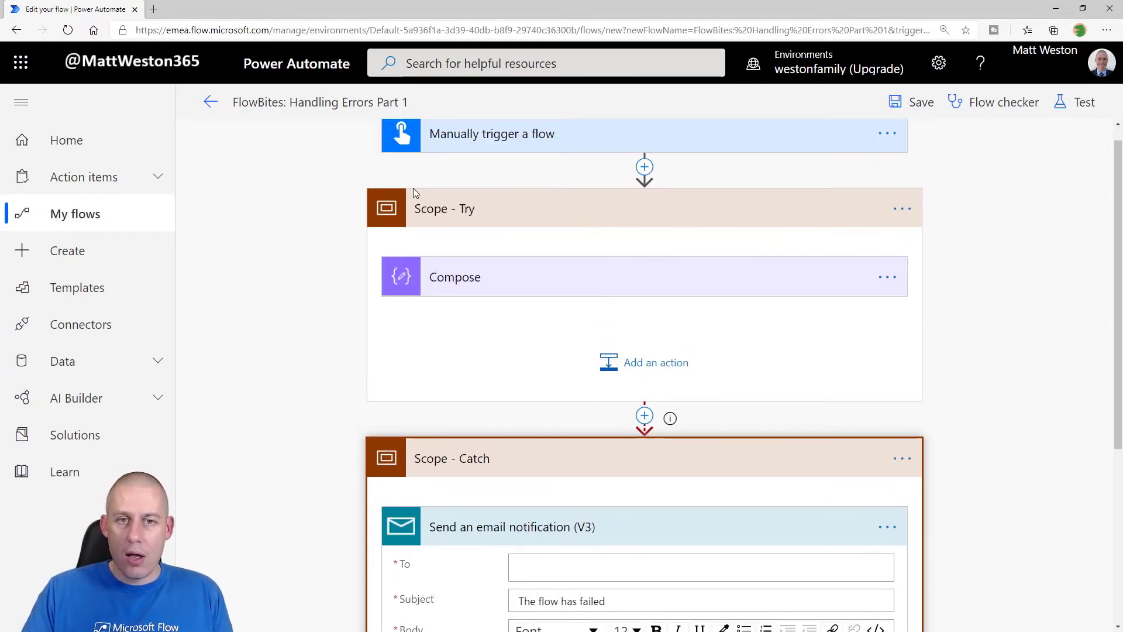
scroll(543, 357, "down", 2)
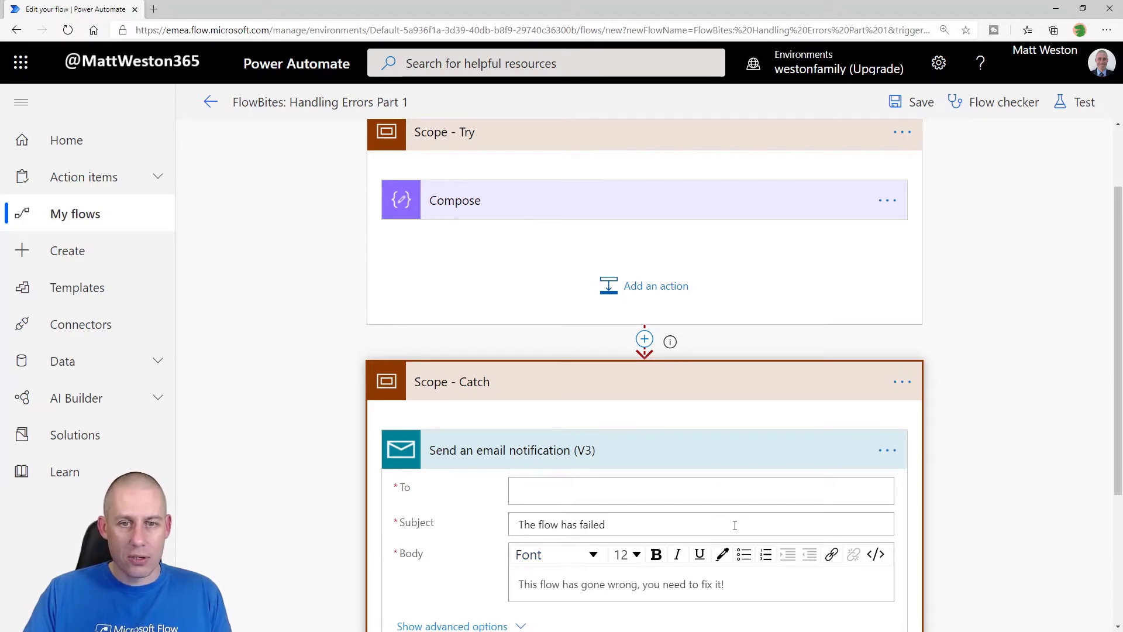
left_click(752, 377)
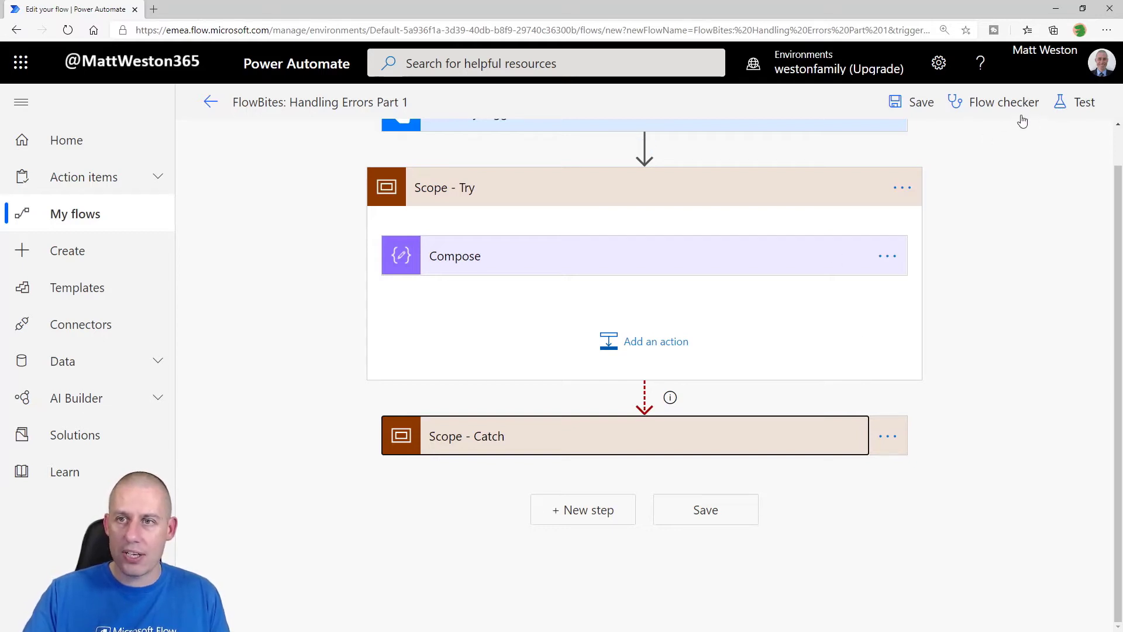
Step: Save the flow and run a manual test where Scope - Try fails and Scope - Catch succeeds
left_click(895, 110)
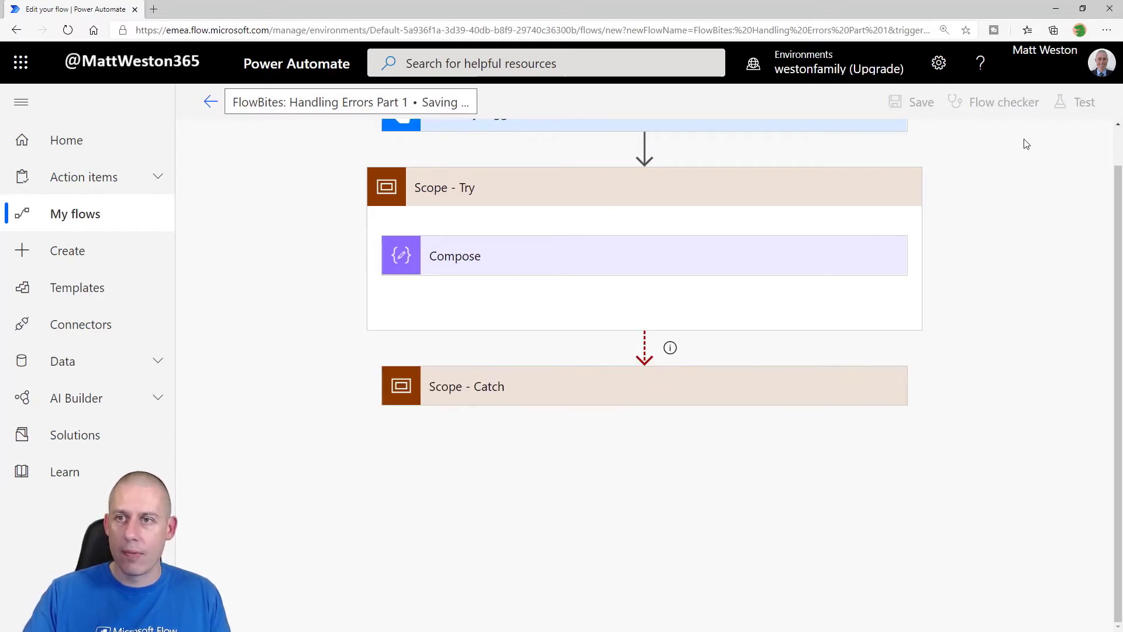
left_click(1083, 105)
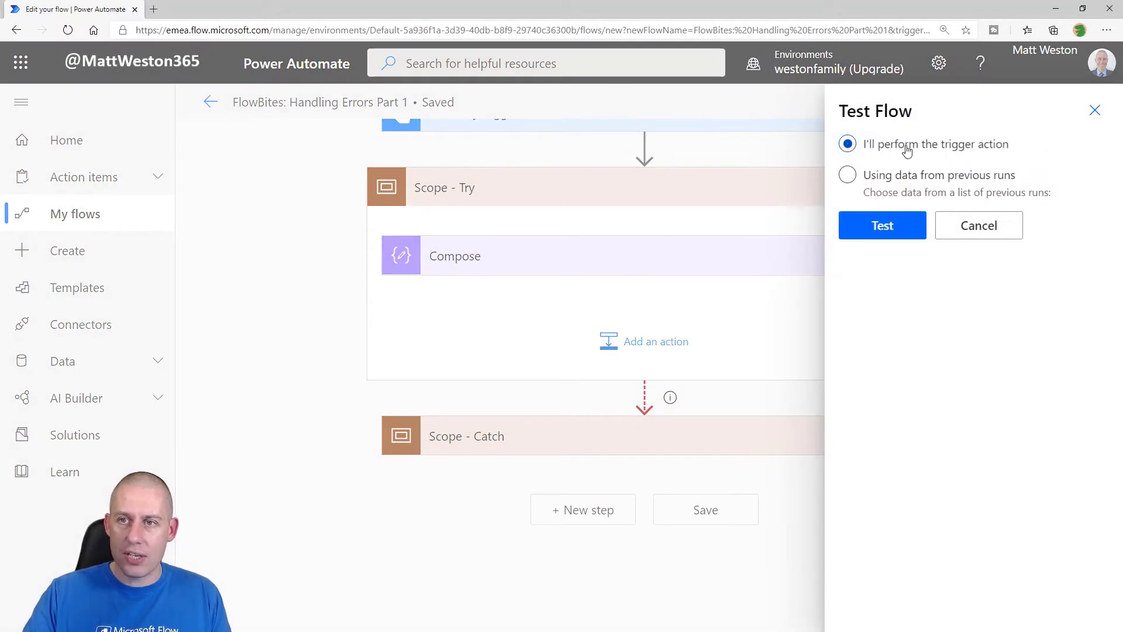
left_click(880, 234)
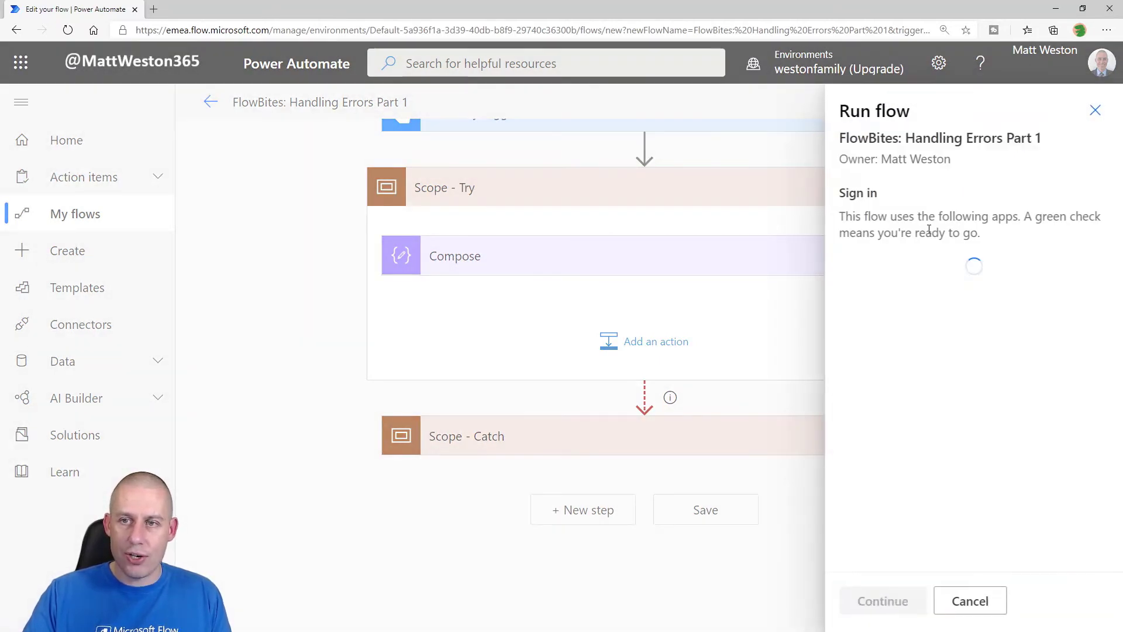
left_click(878, 602)
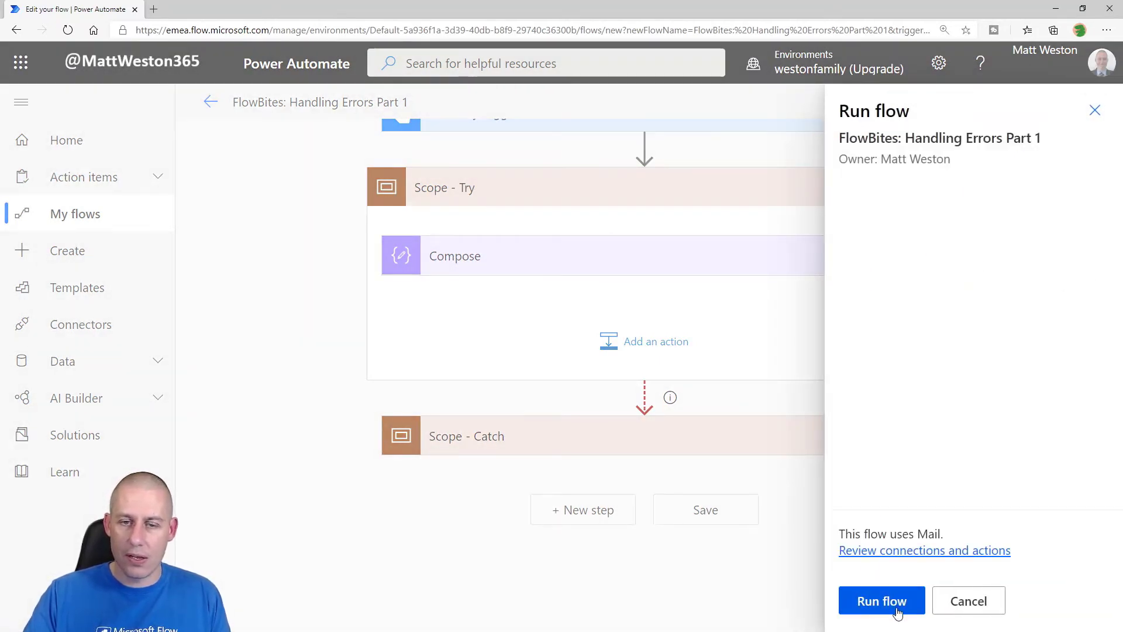
left_click(899, 608)
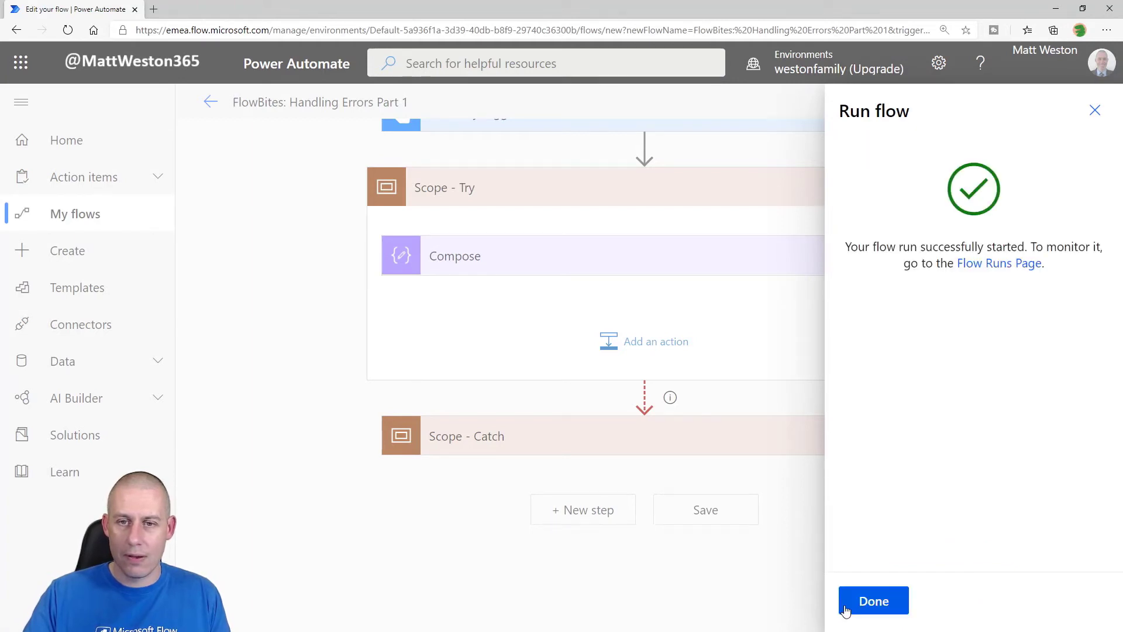
left_click(892, 607)
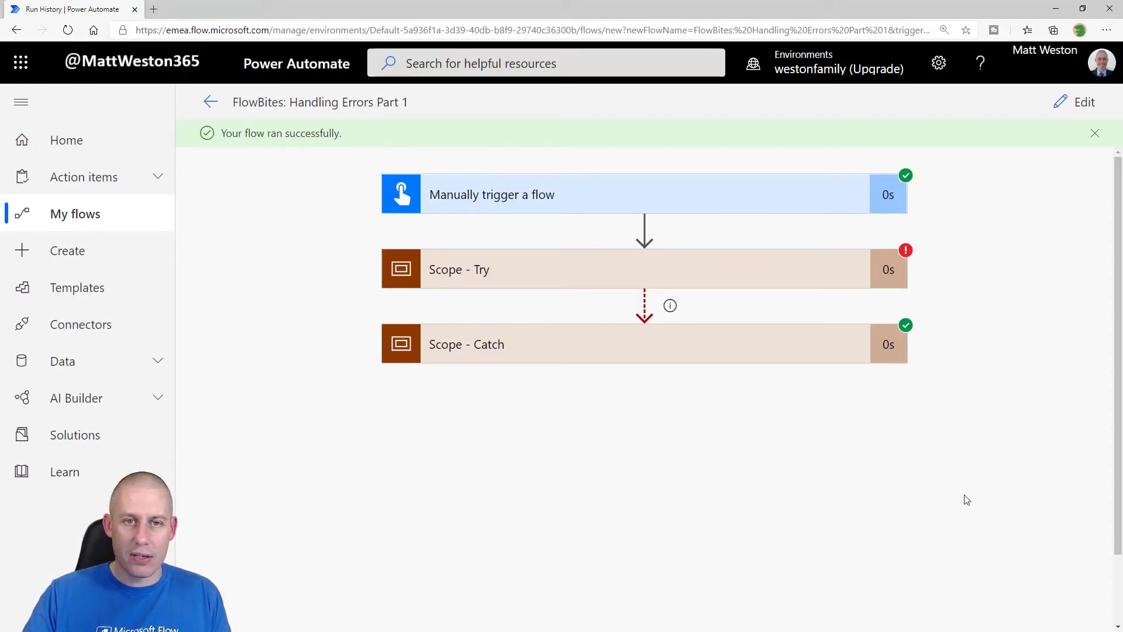
Step: Inspect the run's trigger outputs and the failed Compose error inside Scope - Try
left_click(469, 193)
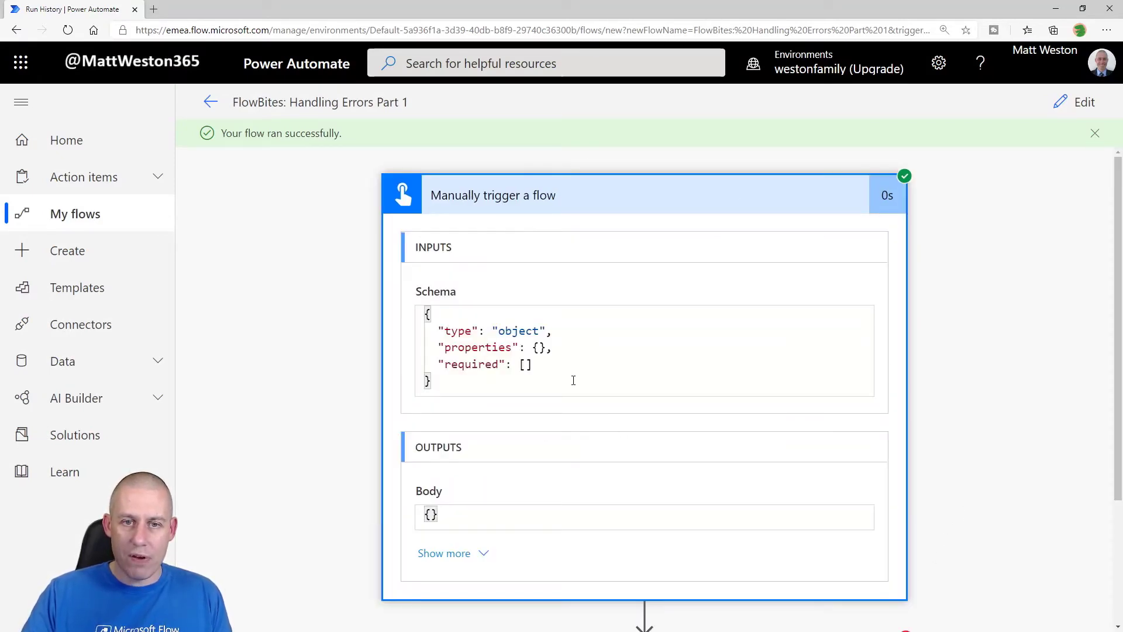
scroll(574, 381, "down", 3)
left_click(543, 474)
scroll(702, 468, "down", 2)
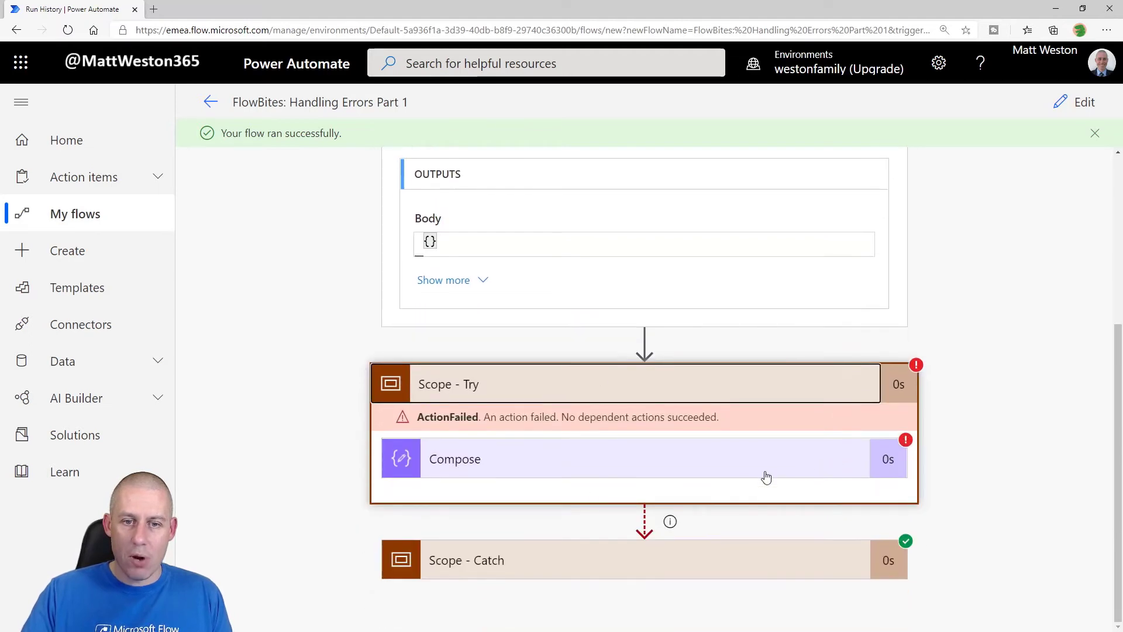
left_click(591, 462)
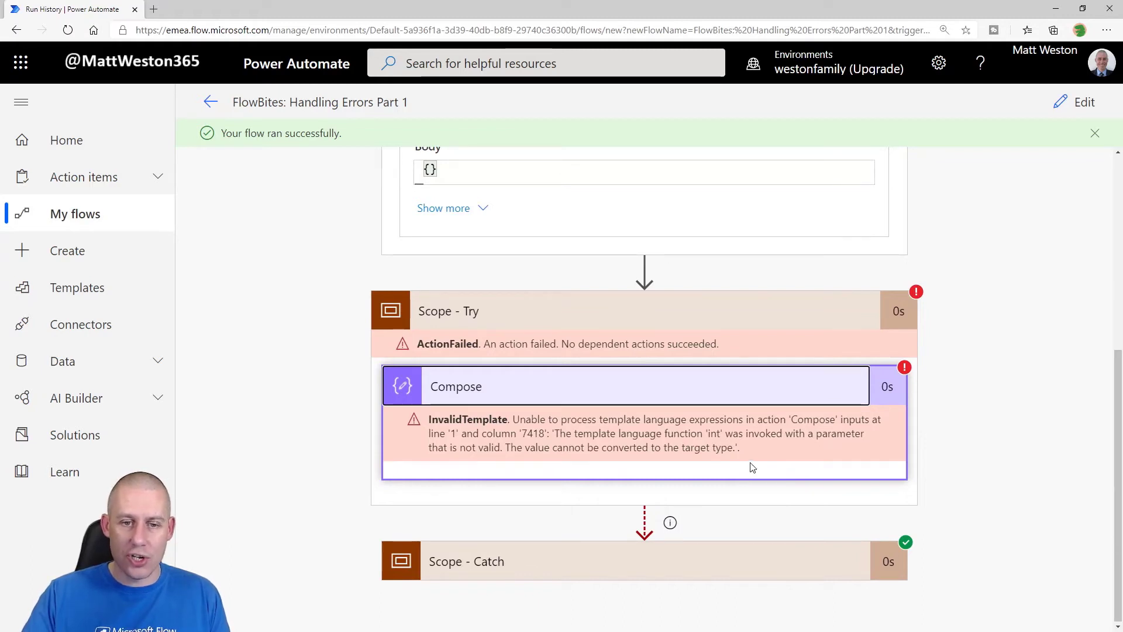
Step: Check the notification email sent by Scope - Catch, then go back to the flow details page
left_click(555, 562)
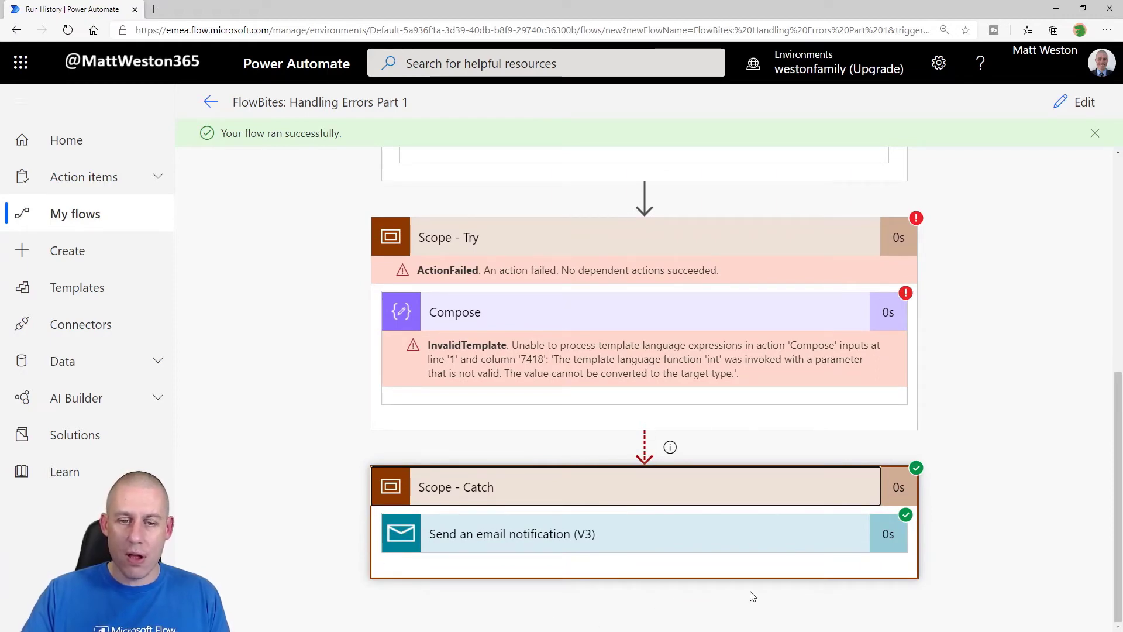
left_click(735, 535)
scroll(990, 466, "down", 4)
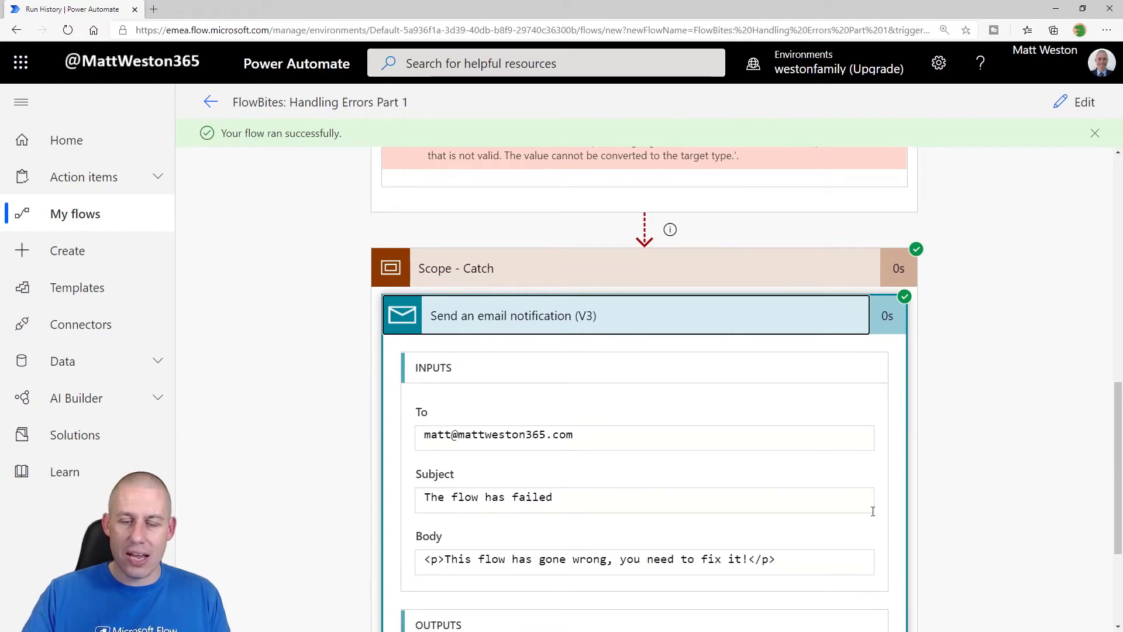
scroll(853, 517, "up", 1)
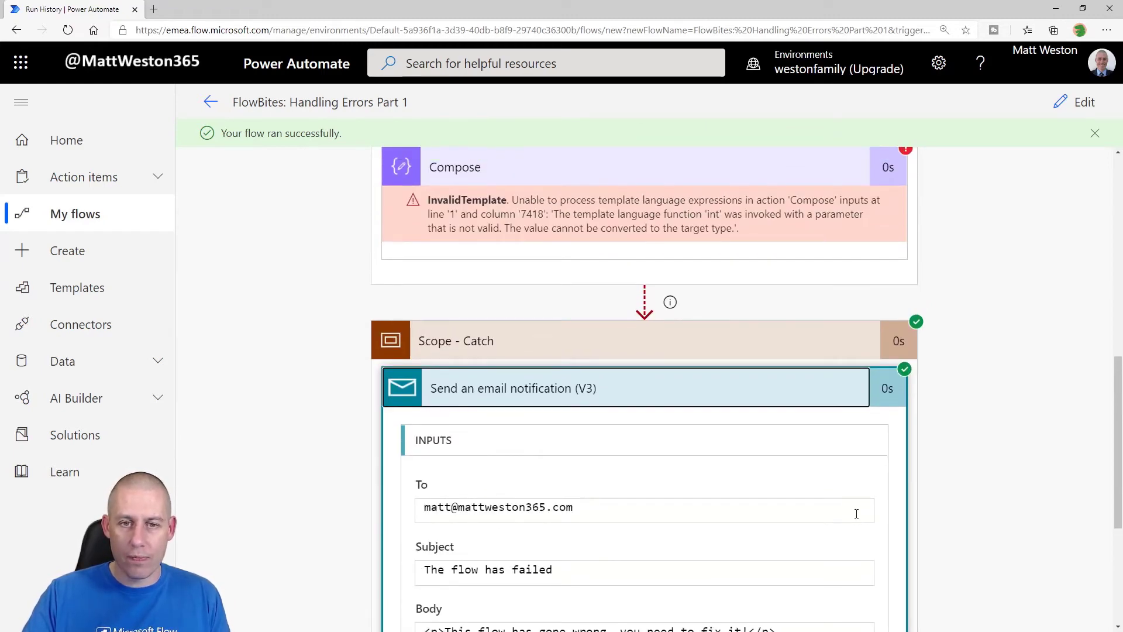
scroll(856, 514, "up", 1)
scroll(855, 516, "up", 9)
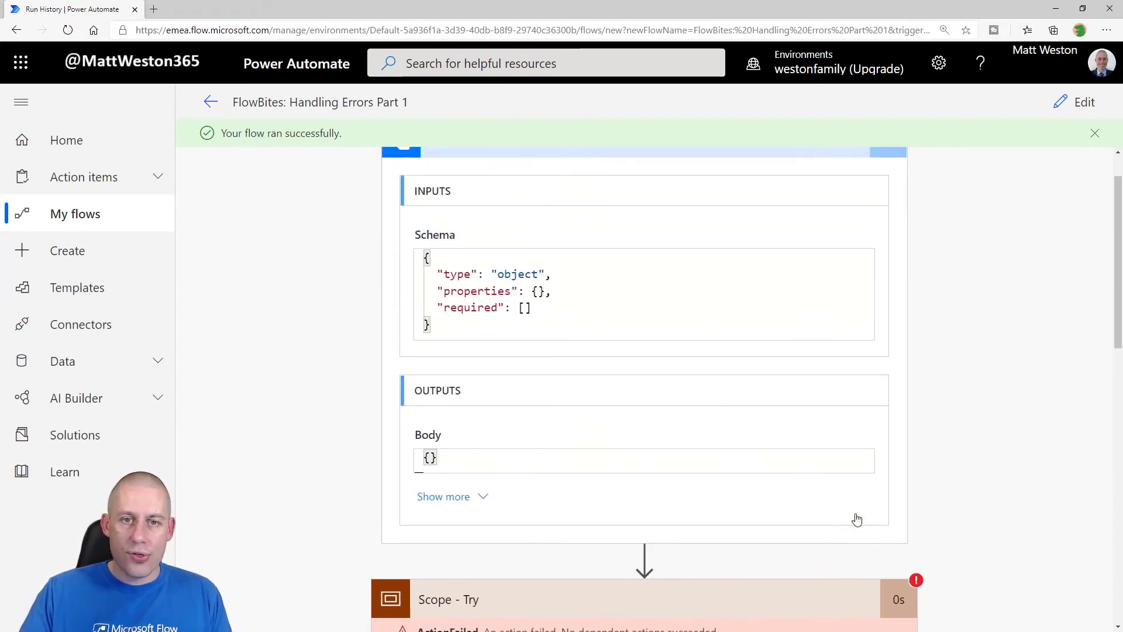
left_click(210, 102)
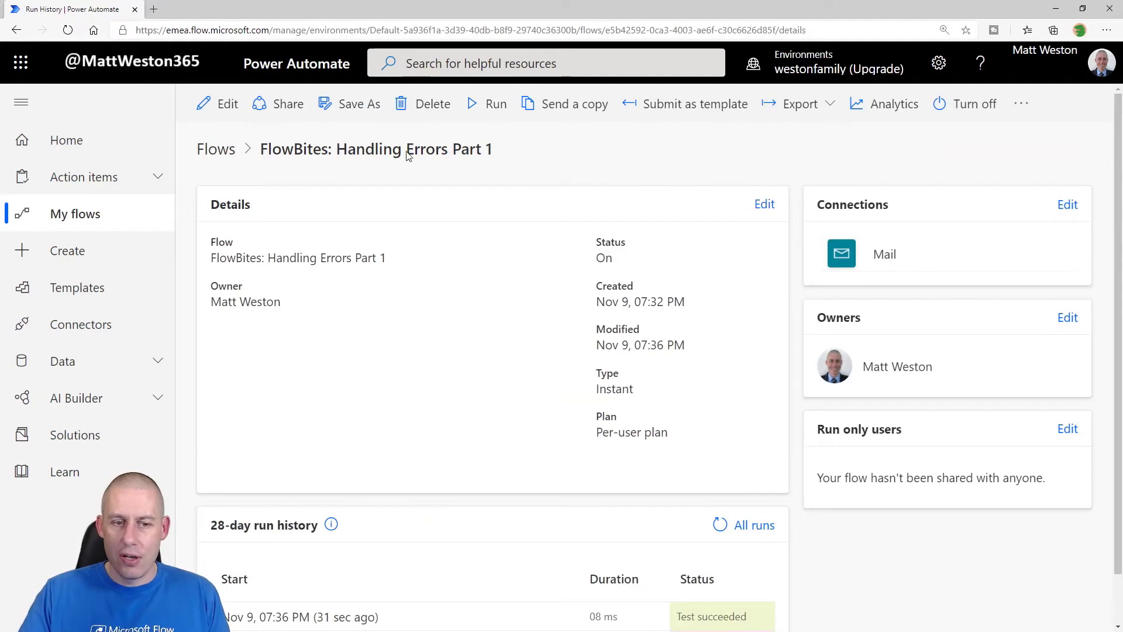
Step: Reopen the FlowBites: Handling Errors Part 1 flow in the designer
scroll(451, 262, "down", 1)
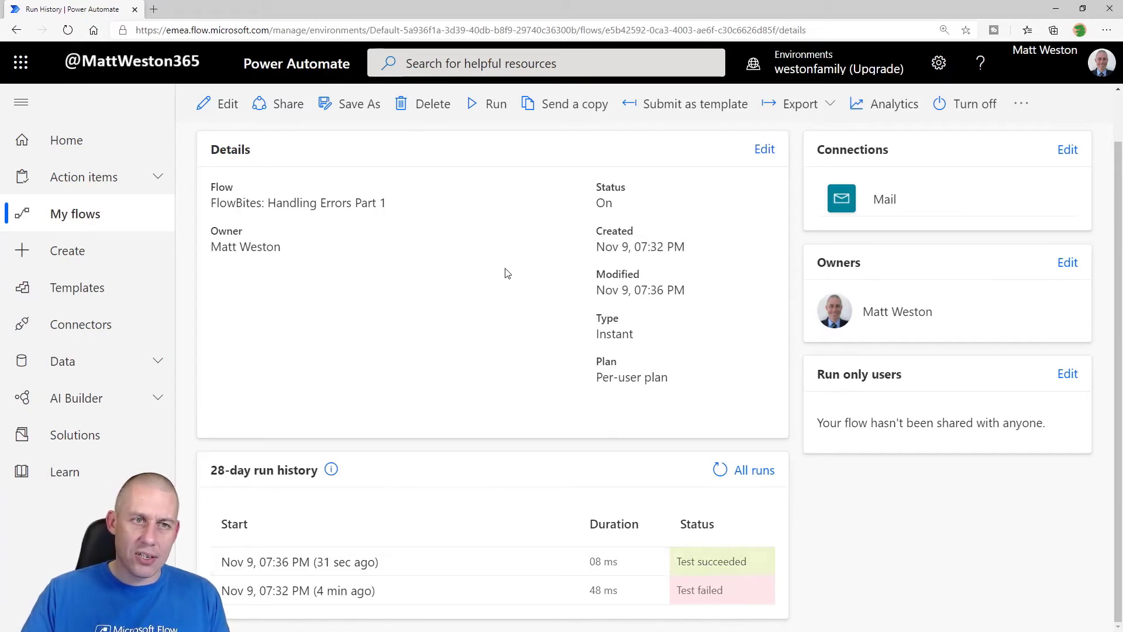
left_click(228, 108)
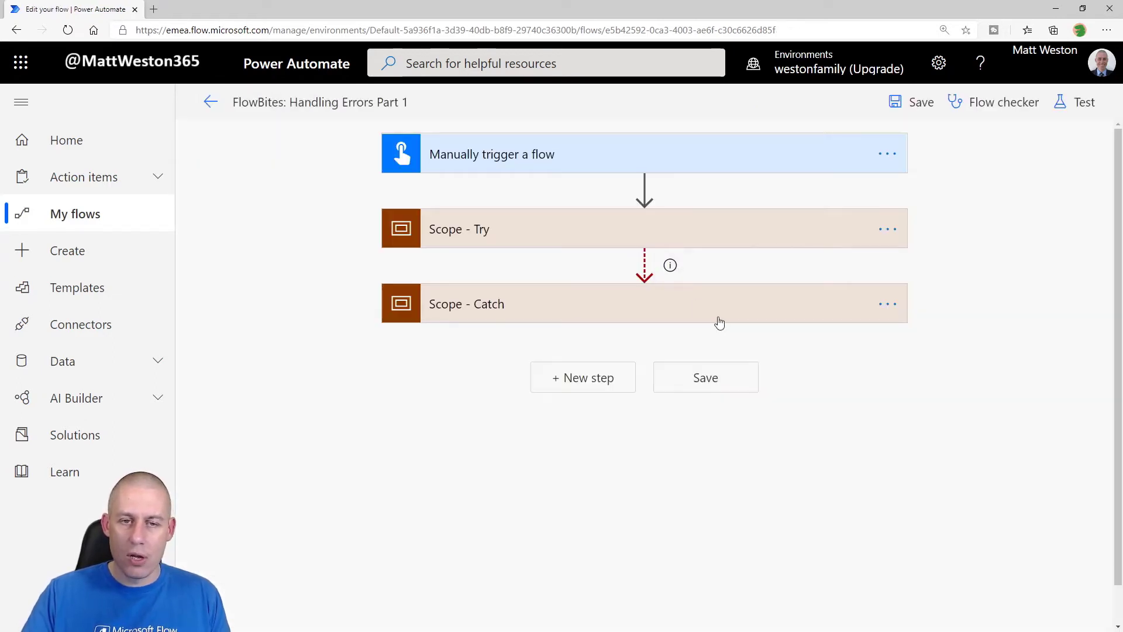
Step: Add a Terminate action with status Failed after the email notification in Scope - Catch
left_click(682, 306)
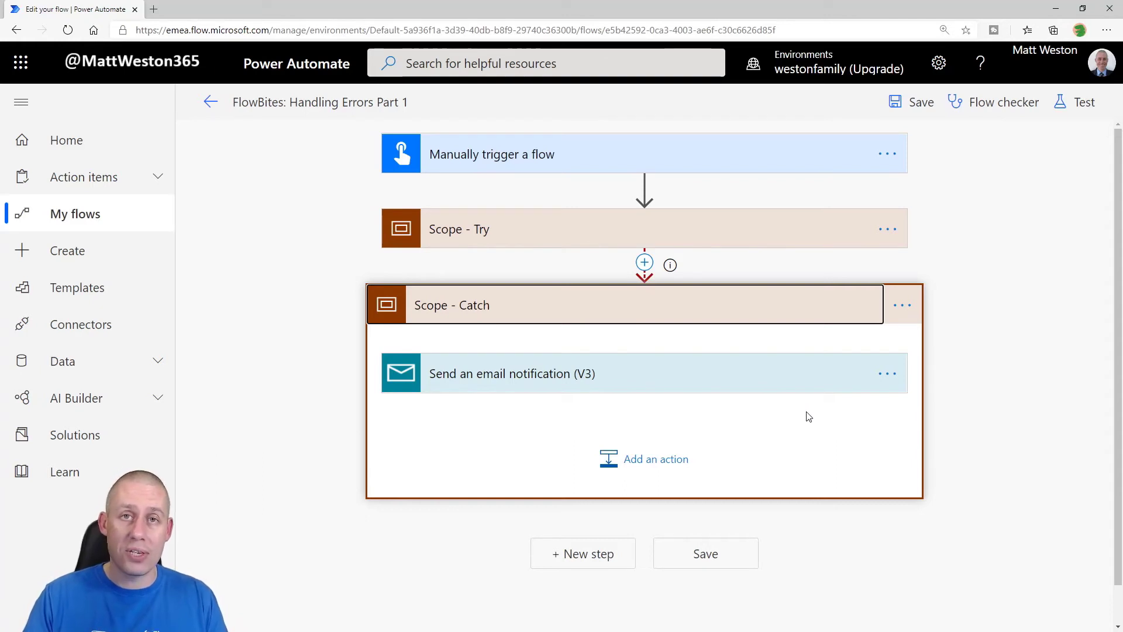
left_click(629, 466)
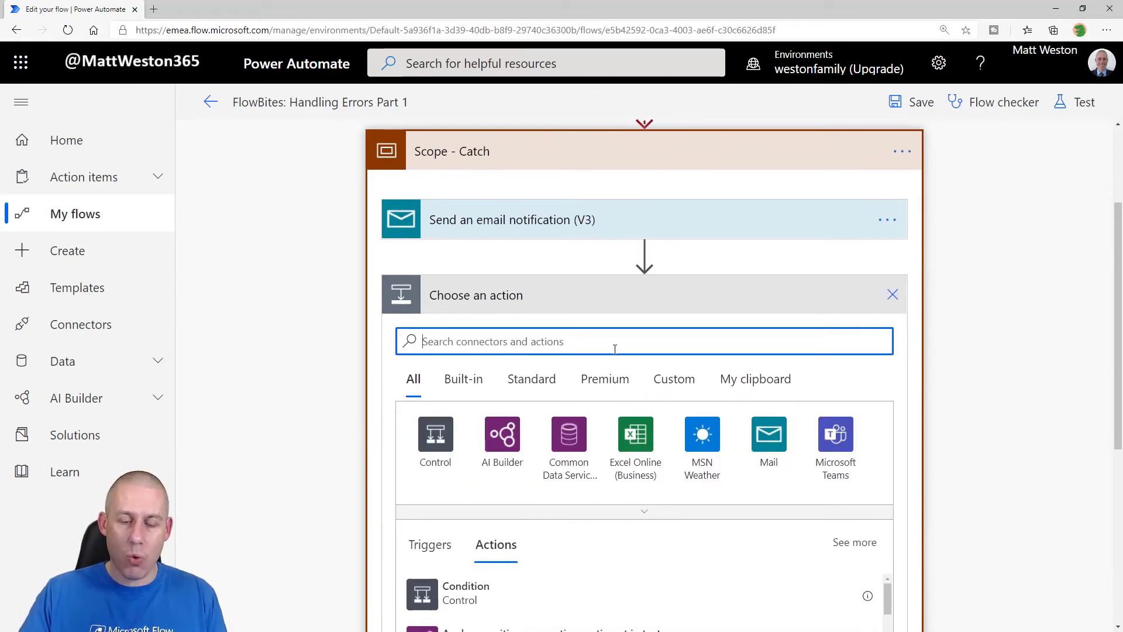
type("terminate")
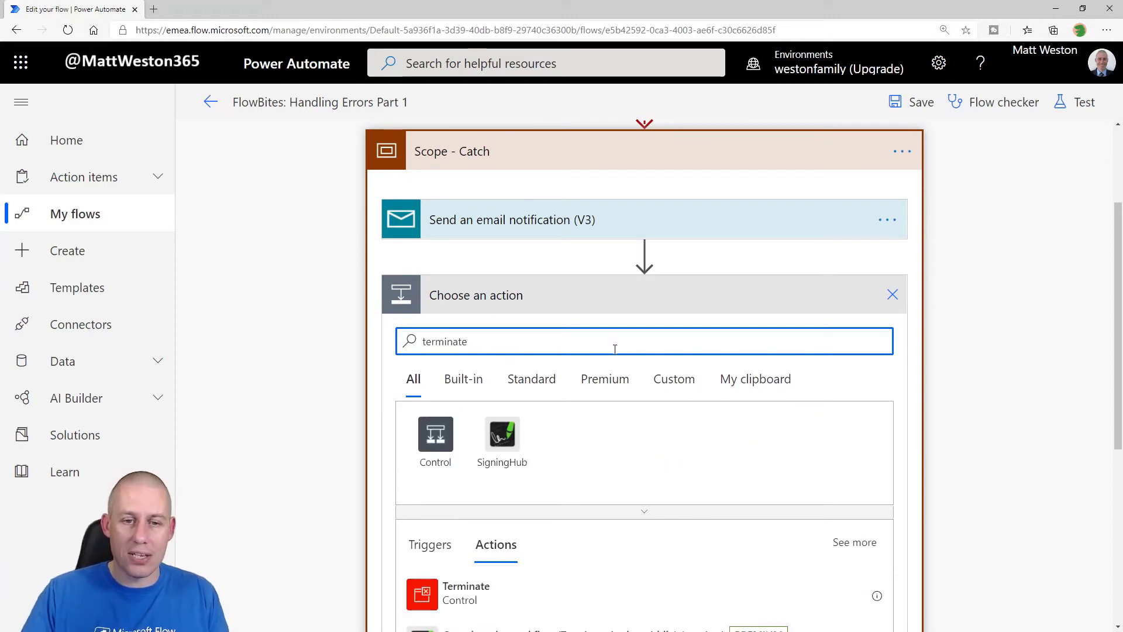
left_click(538, 533)
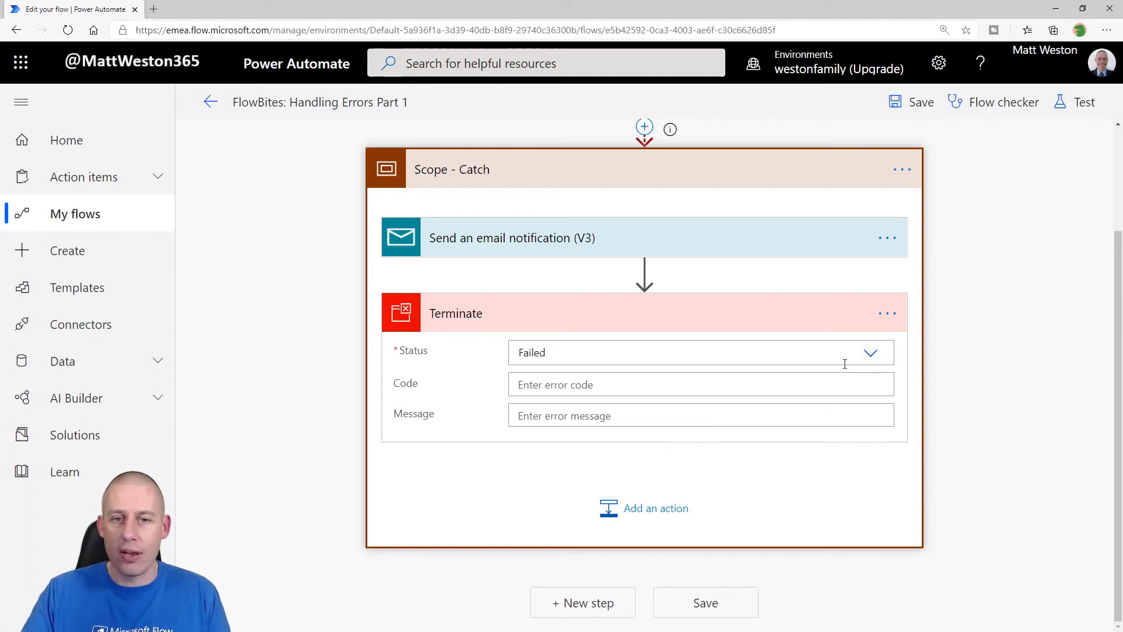
left_click(873, 352)
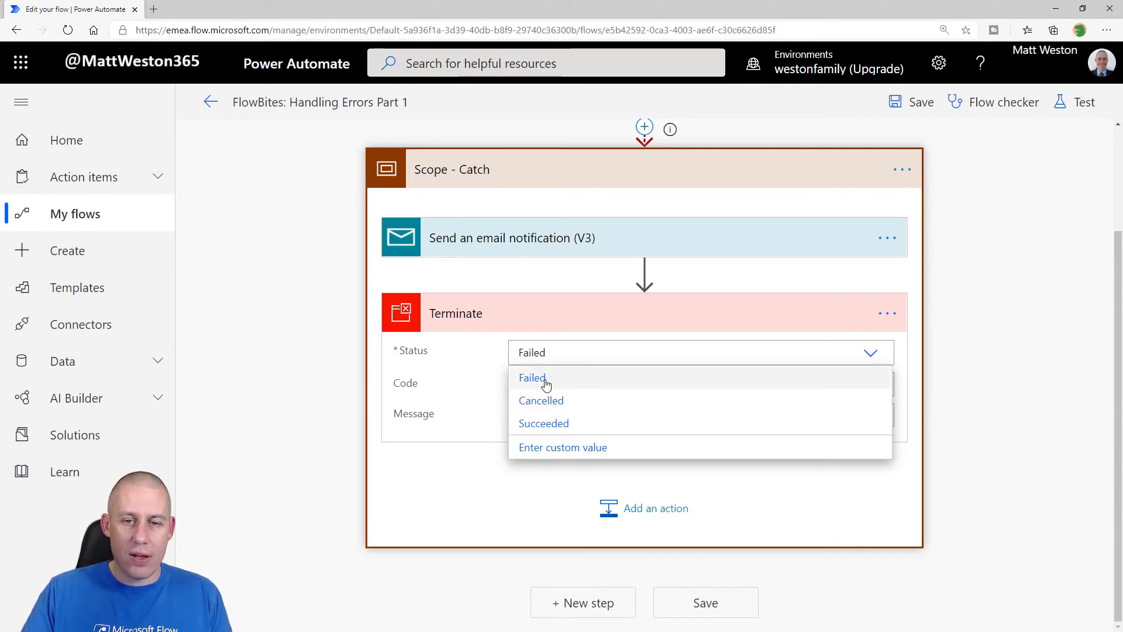
left_click(545, 377)
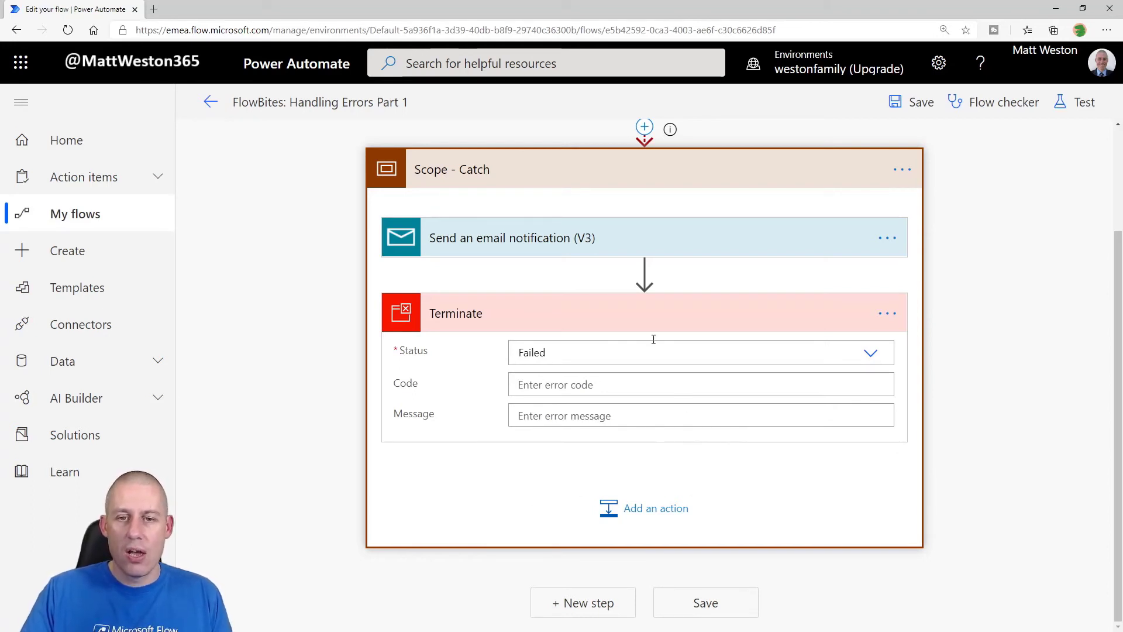
left_click(659, 314)
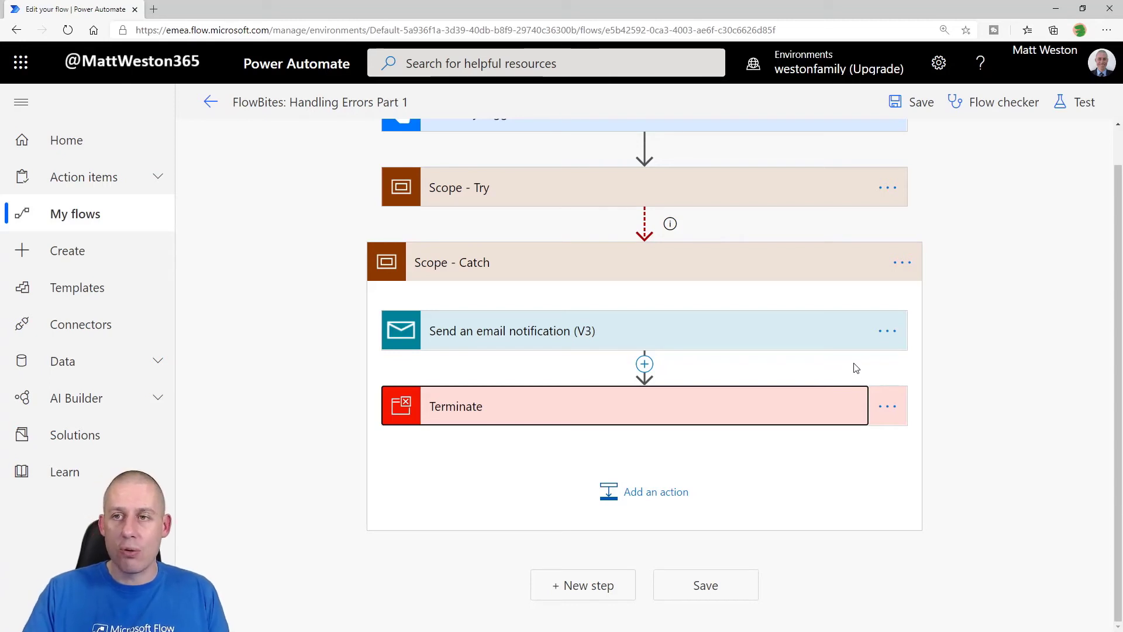
left_click(1081, 103)
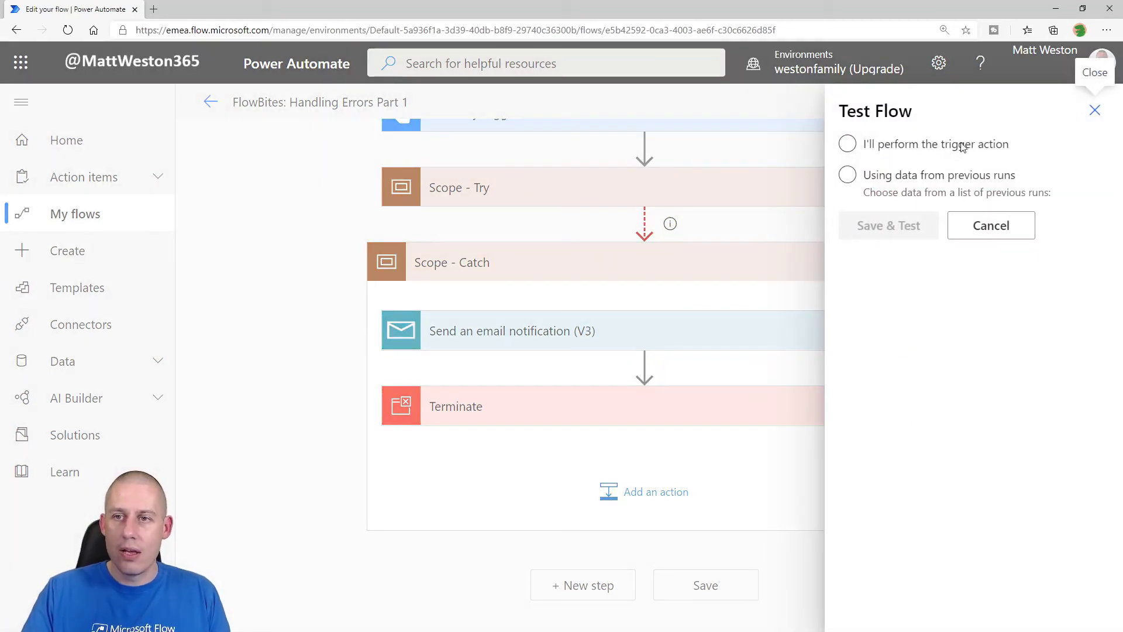
Step: Save the flow and run a manual test, which ends as failed
left_click(907, 226)
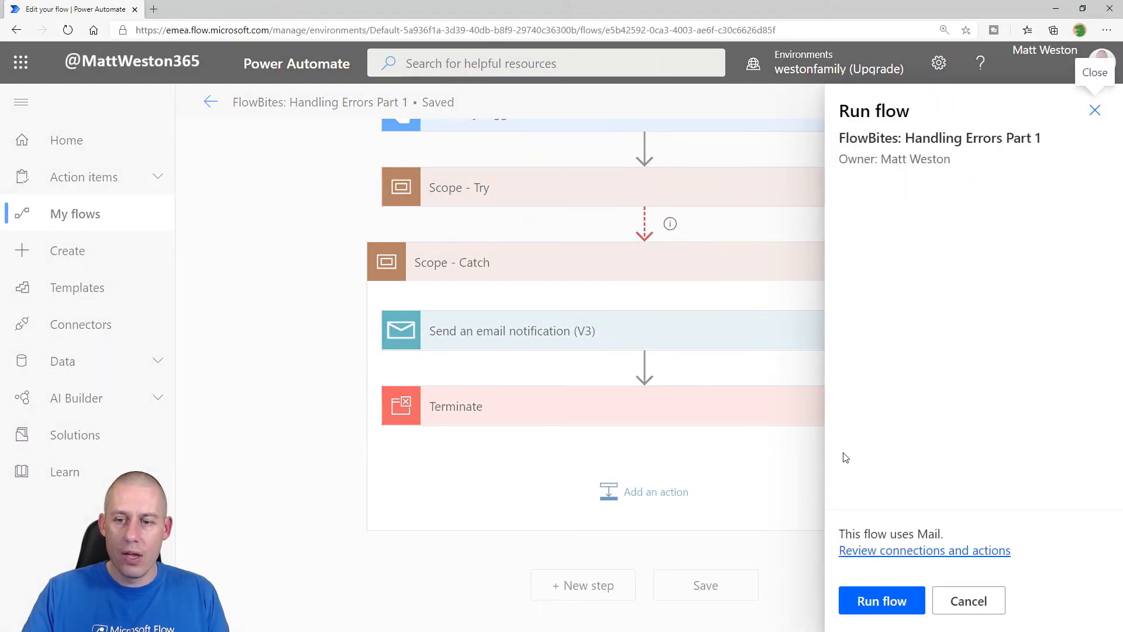
left_click(882, 599)
left_click(873, 601)
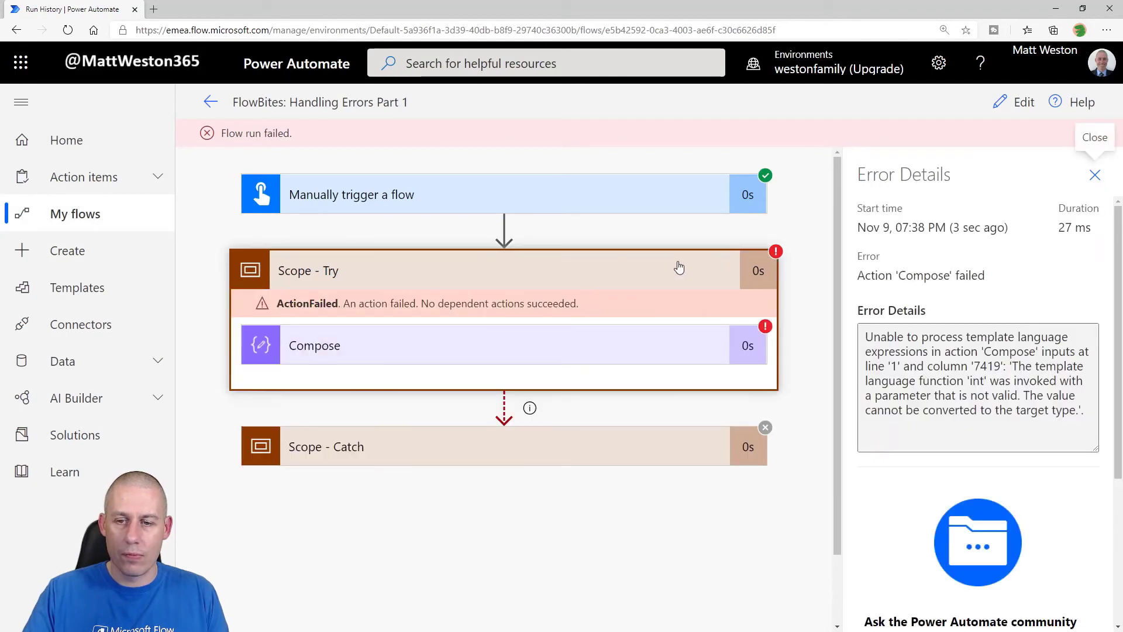
Step: Inspect Scope - Catch in the run to confirm the email was sent and Terminate ran
left_click(751, 462)
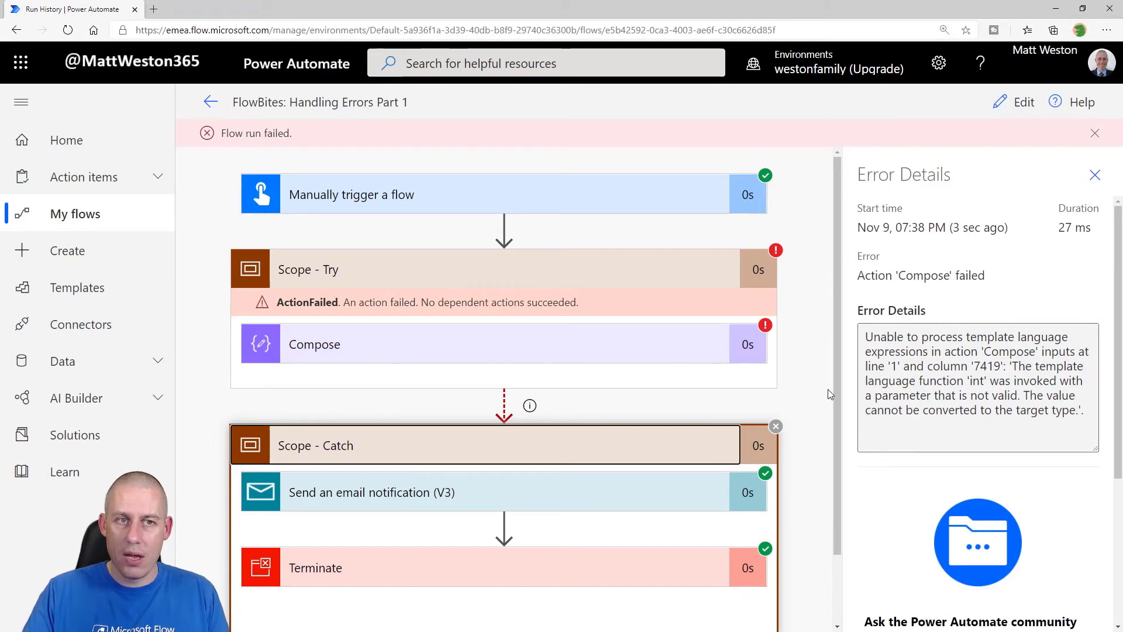
scroll(830, 393, "down", 2)
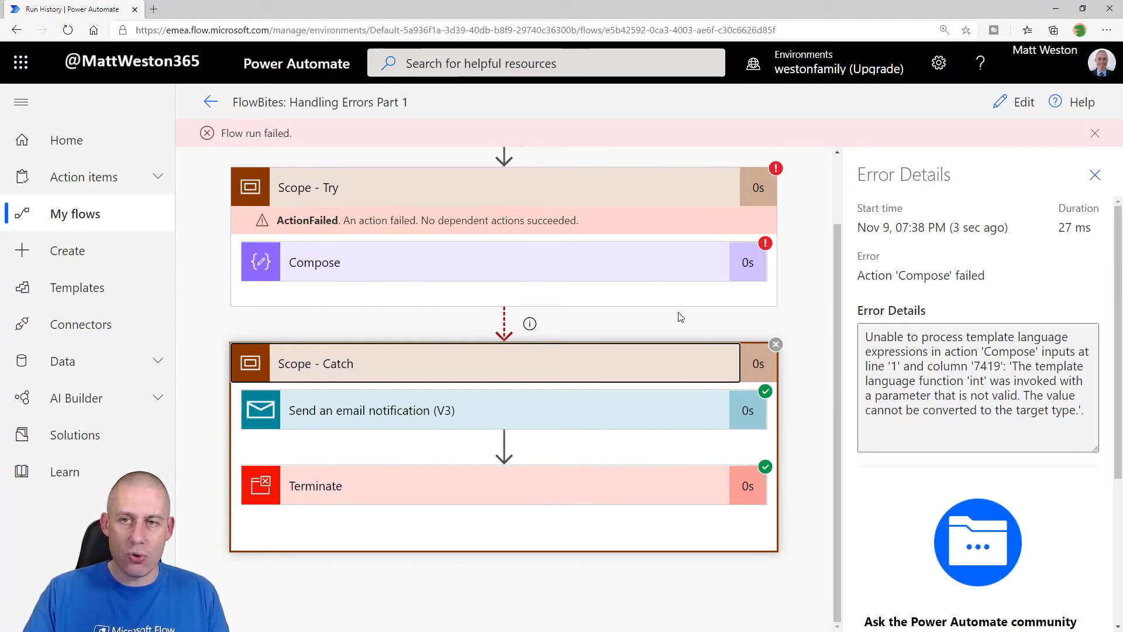
left_click(210, 102)
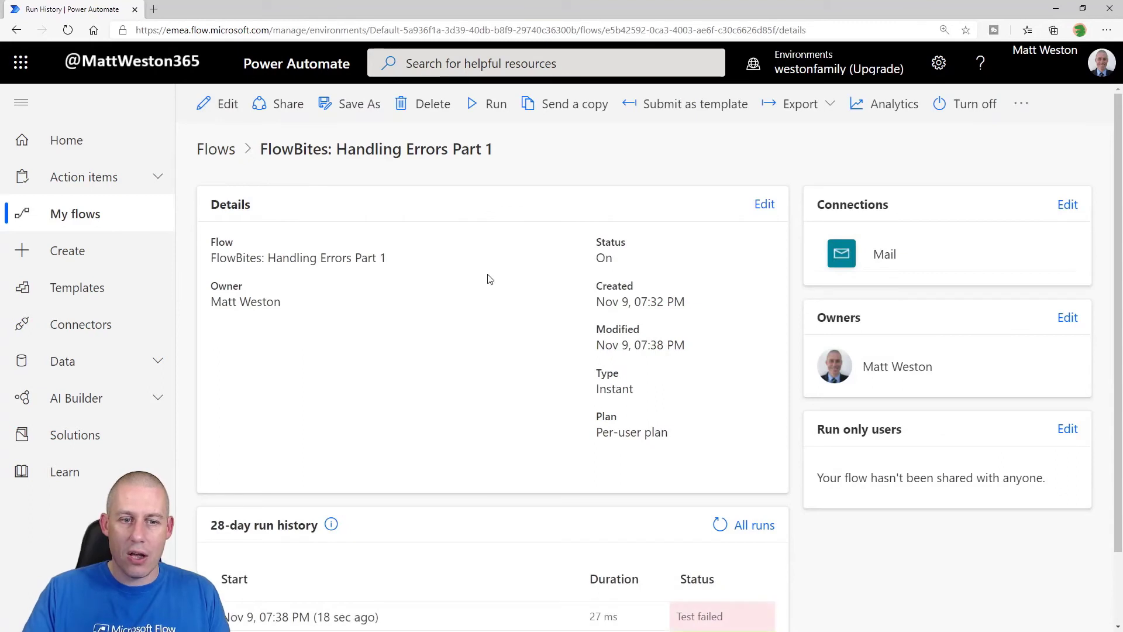
Step: Scroll to the 28-day run history listing the failed, succeeded, and failed test runs
scroll(490, 282, "down", 3)
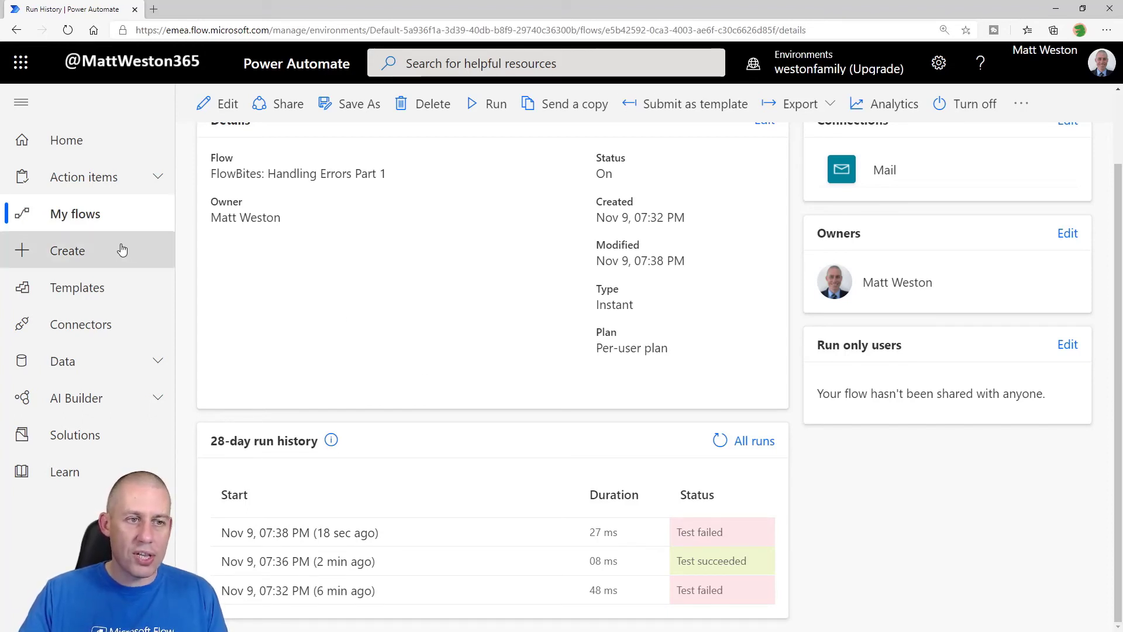
Step: Search the template gallery for 'try' and open the Try, Catch, and Finally Template
left_click(94, 287)
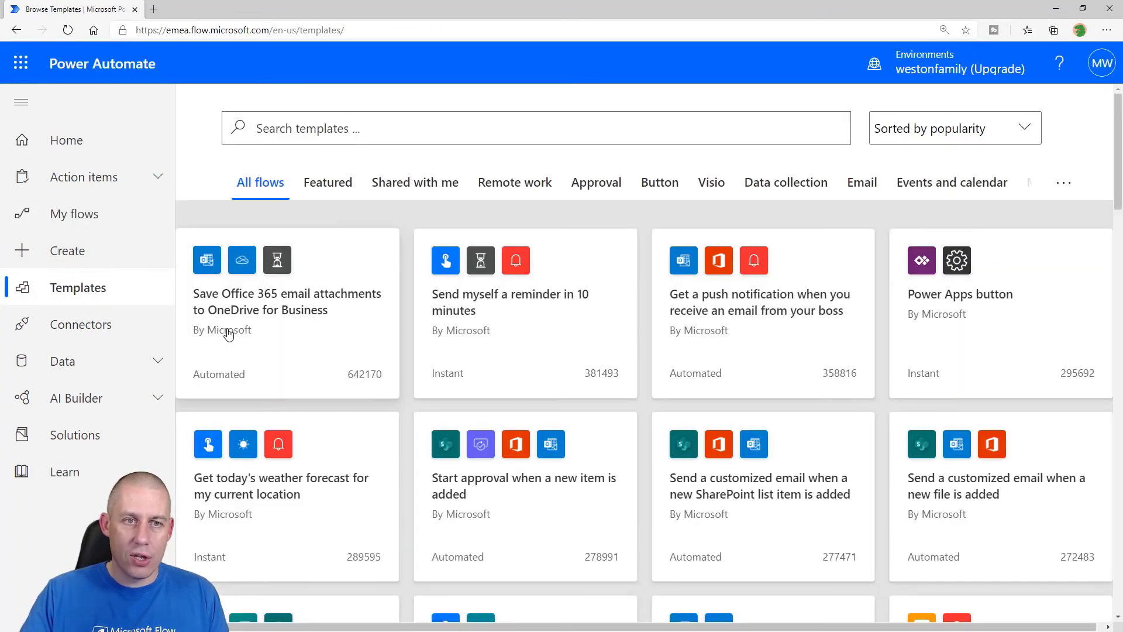
left_click(468, 137)
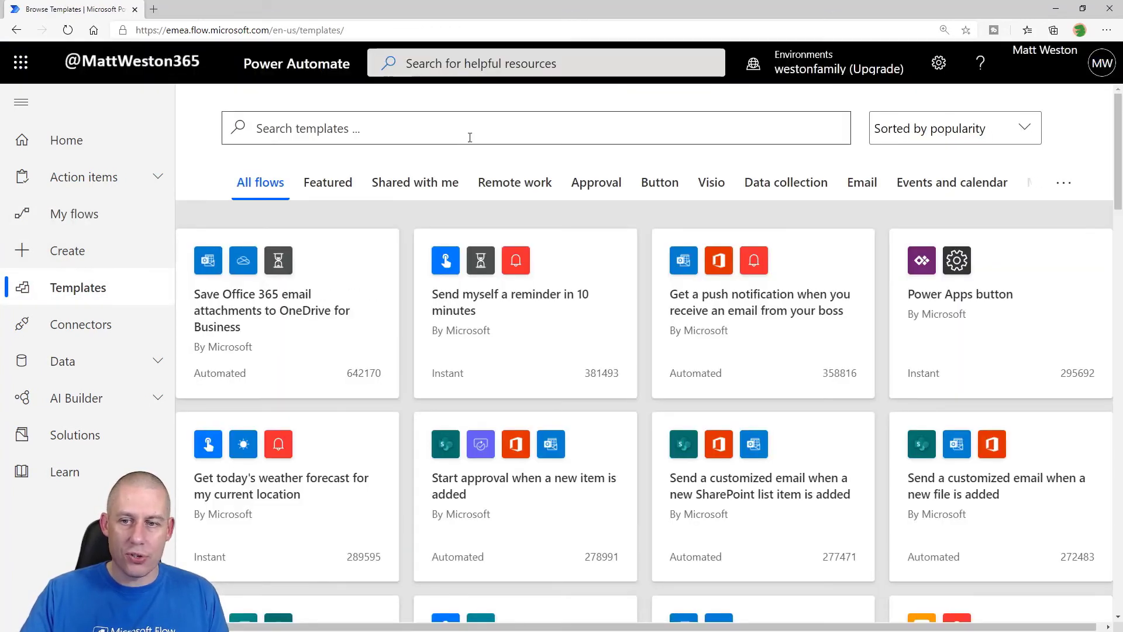
type("try")
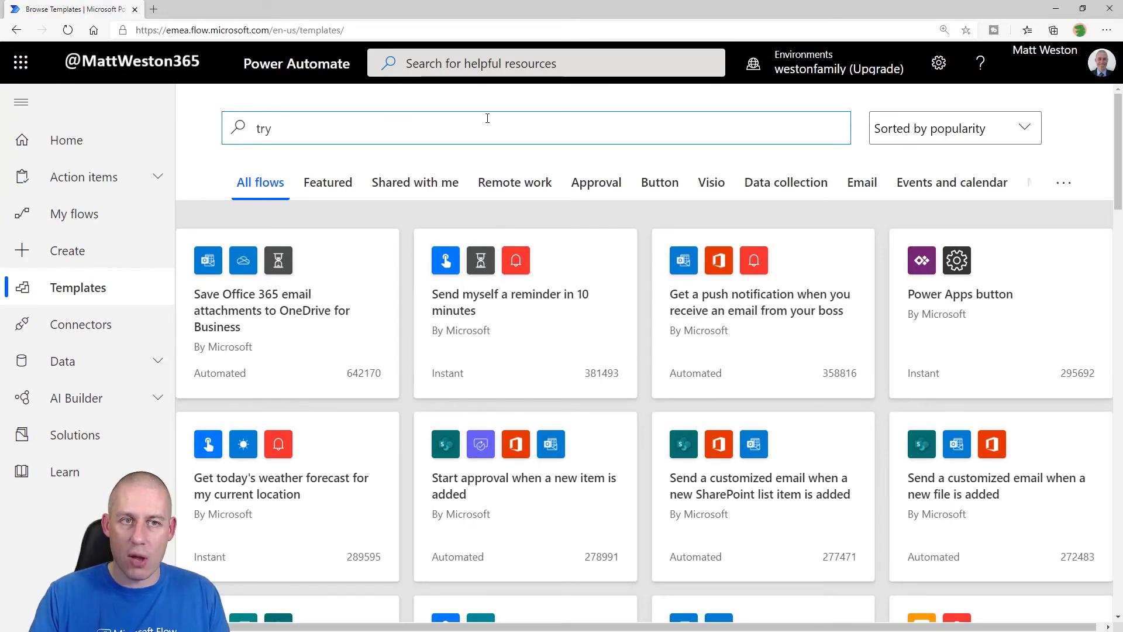
key("Return")
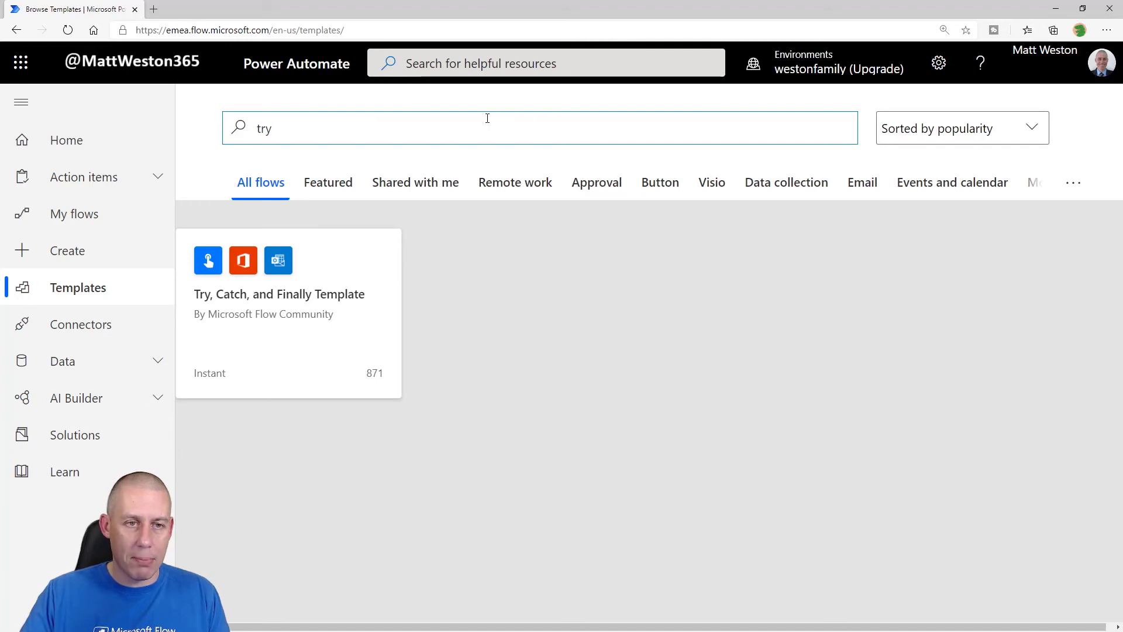
left_click(321, 316)
scroll(672, 466, "down", 2)
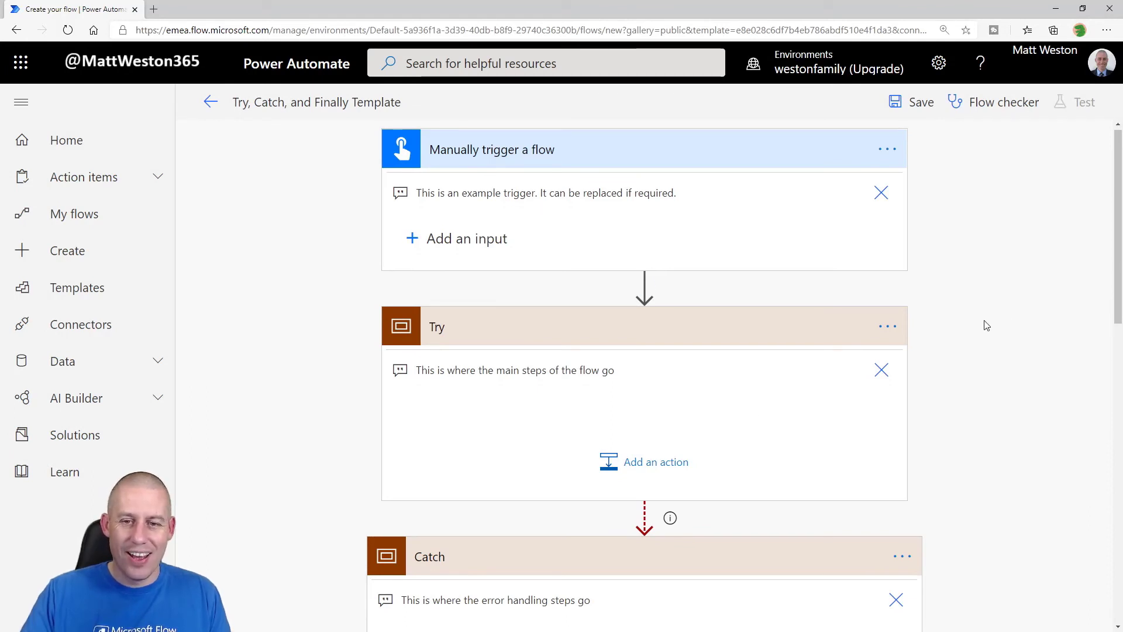
scroll(986, 326, "down", 3)
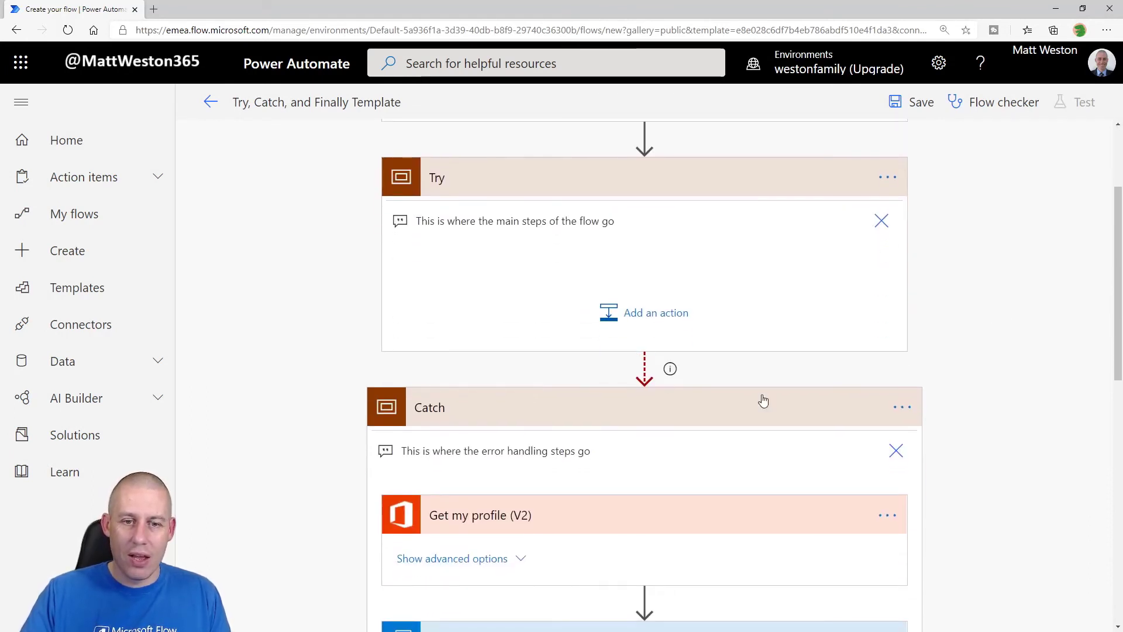
scroll(754, 400, "down", 3)
scroll(794, 421, "down", 2)
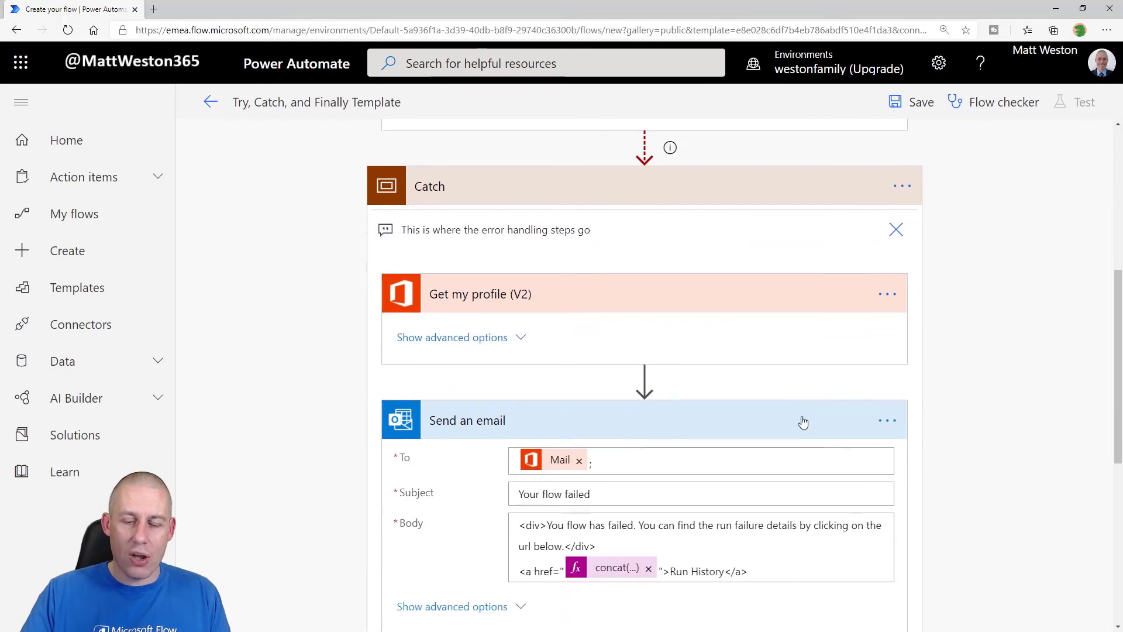
scroll(882, 406, "up", 2)
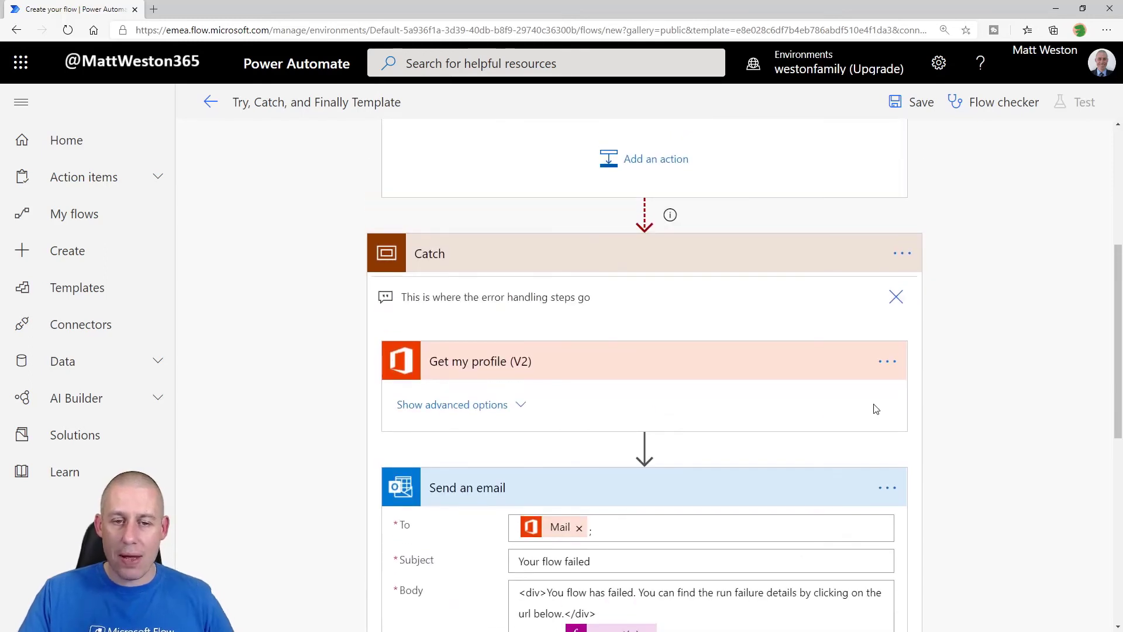
scroll(754, 421, "down", 3)
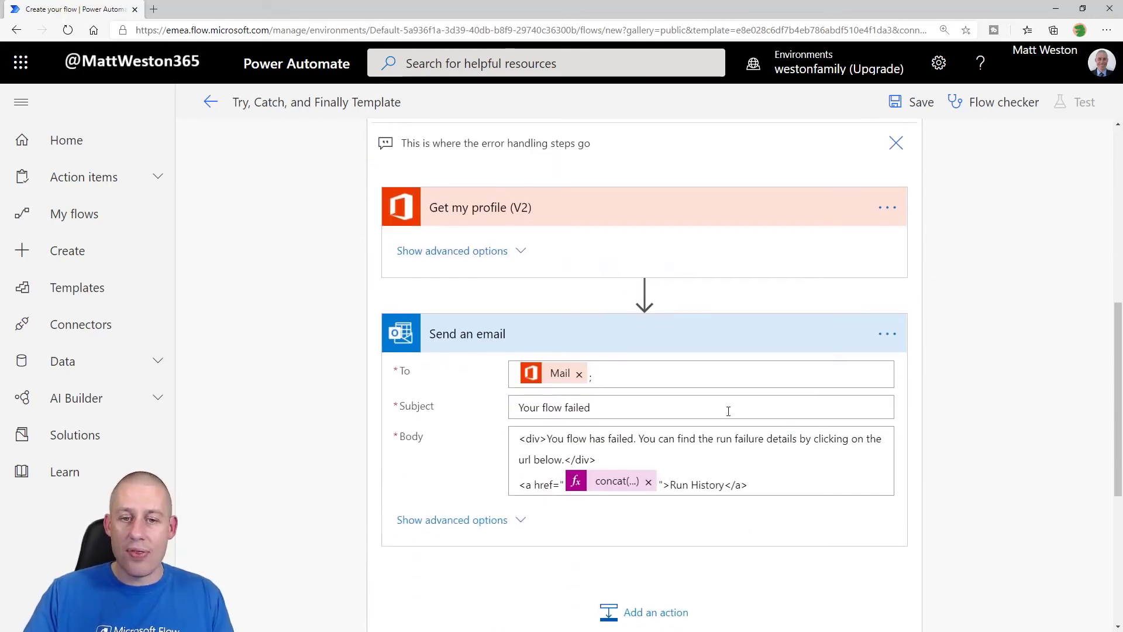
scroll(861, 469, "down", 6)
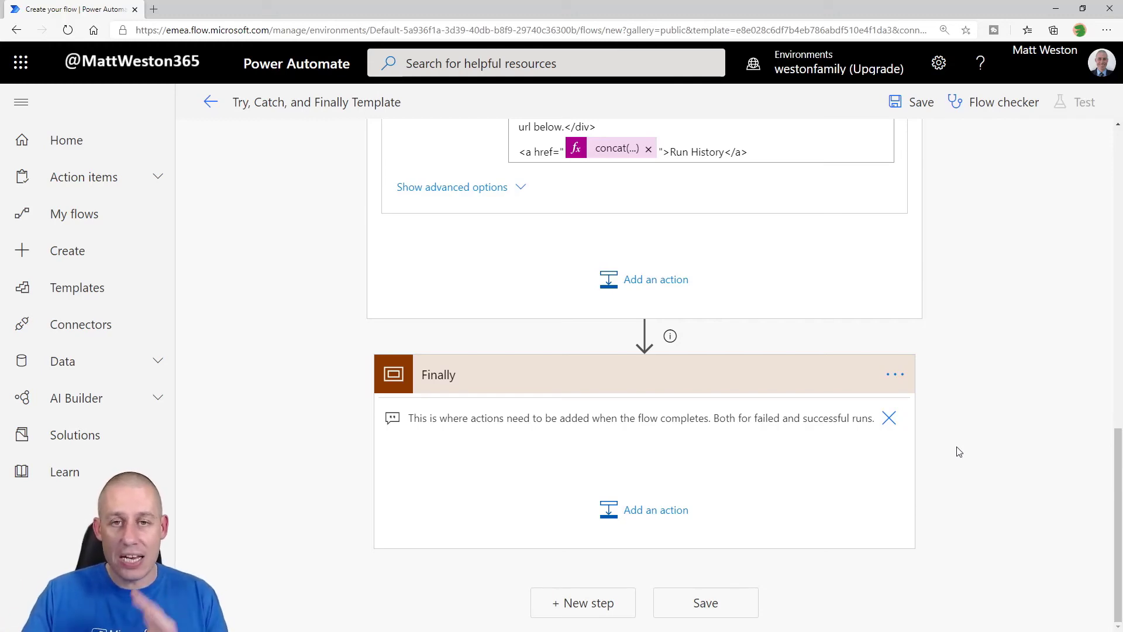
scroll(958, 451, "up", 15)
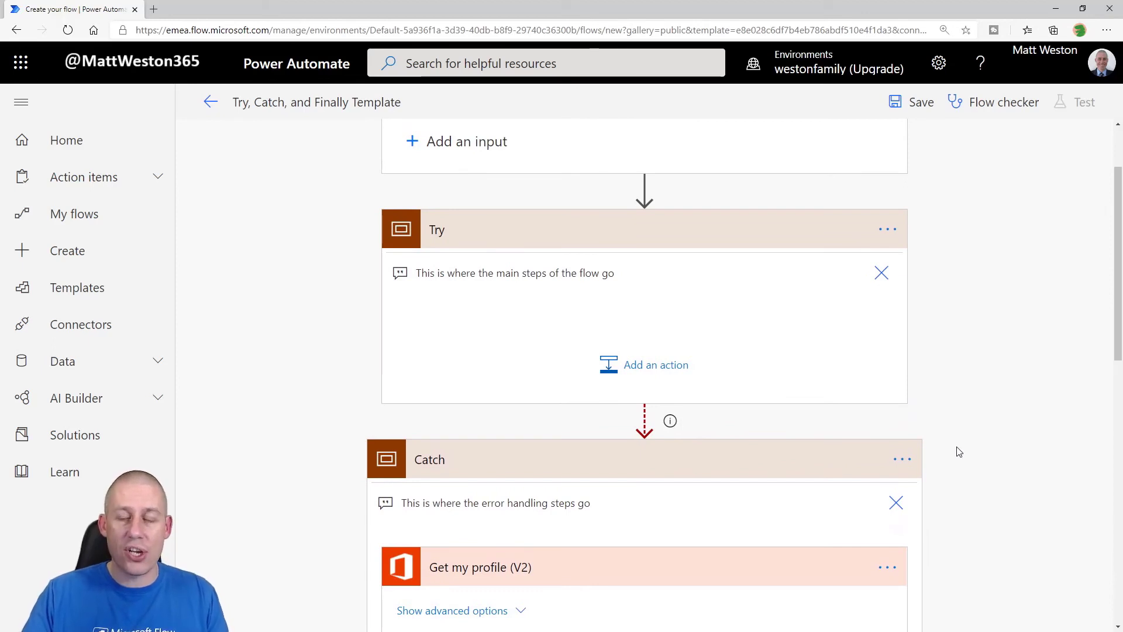
scroll(958, 452, "up", 3)
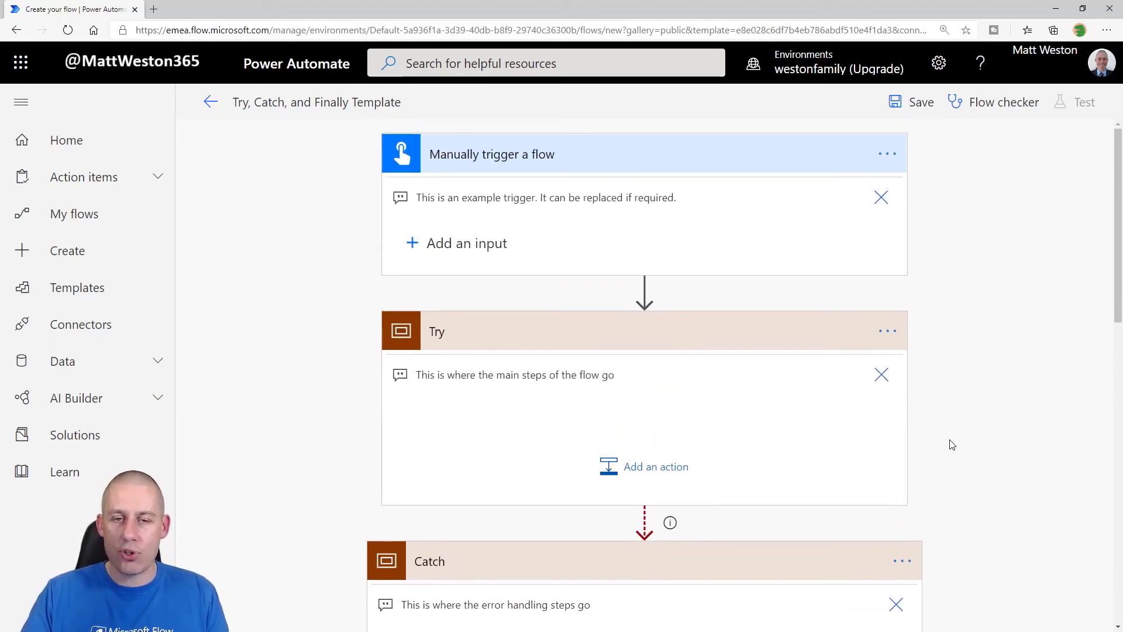